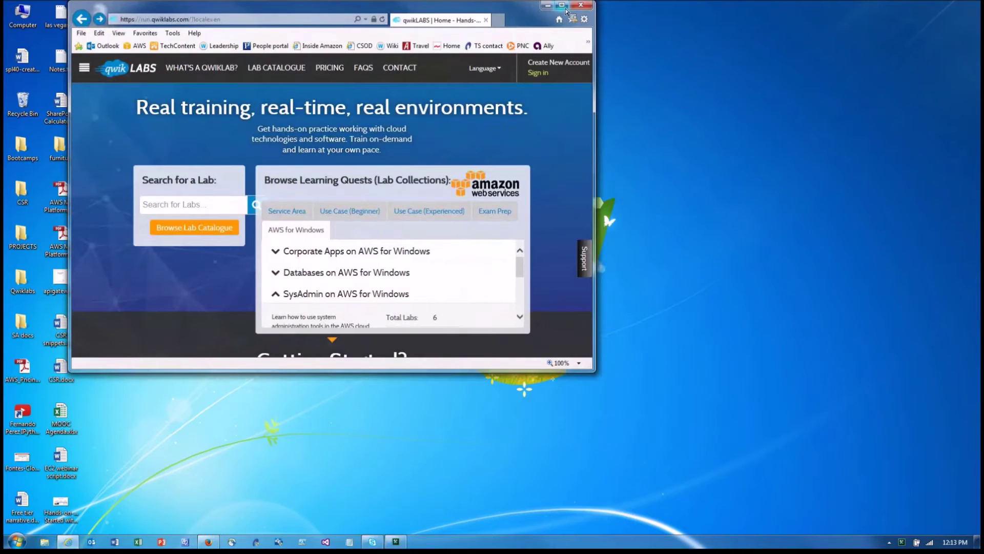
# Maximize the browser window and sign in to qwikLABS with the account e-mail and password
pyautogui.click(562, 5)
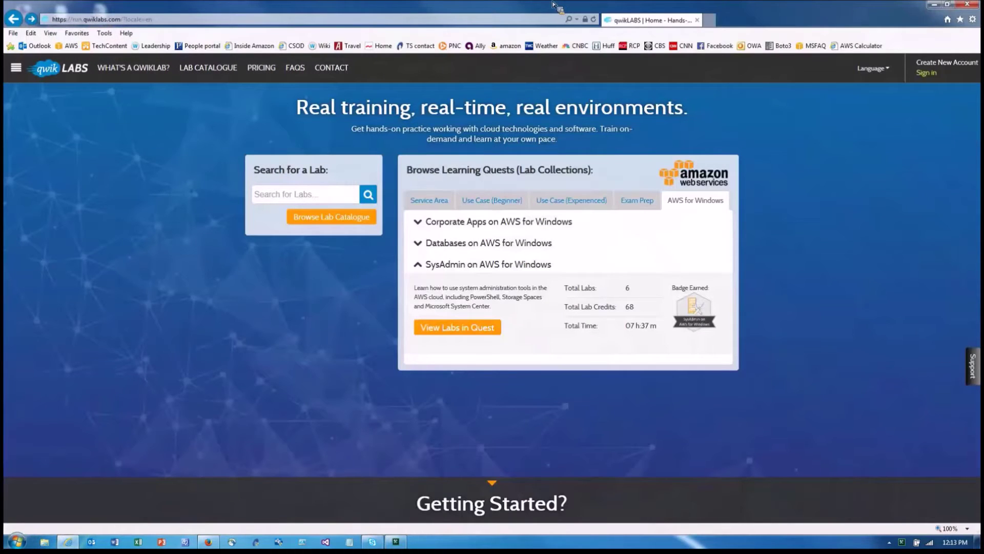
pyautogui.click(926, 75)
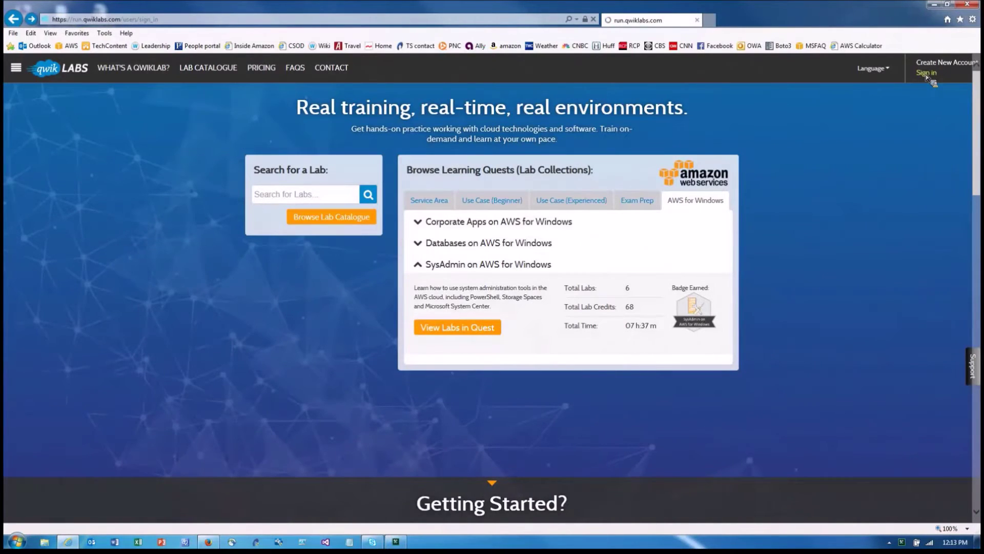
pyautogui.write('sc')
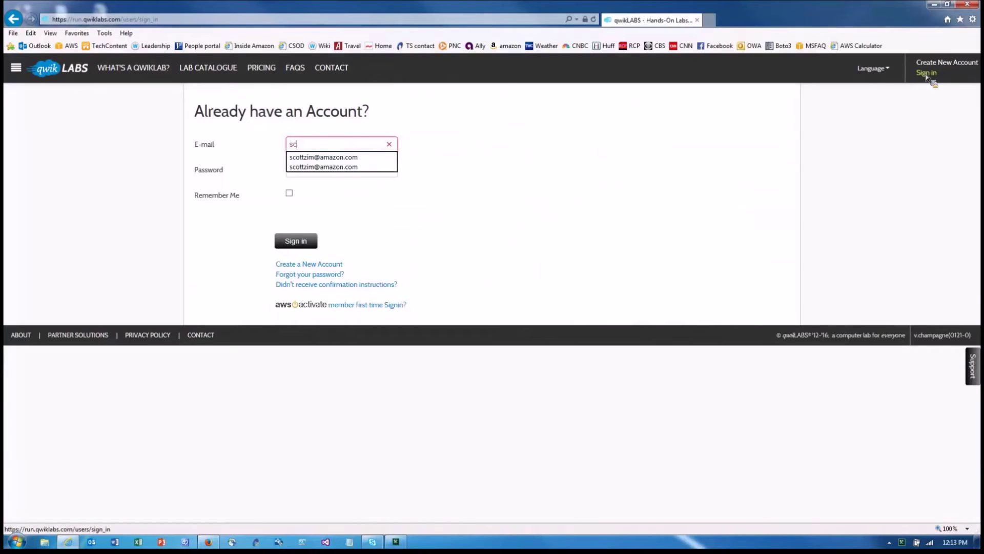
pyautogui.click(337, 161)
pyautogui.click(342, 172)
pyautogui.write('*')
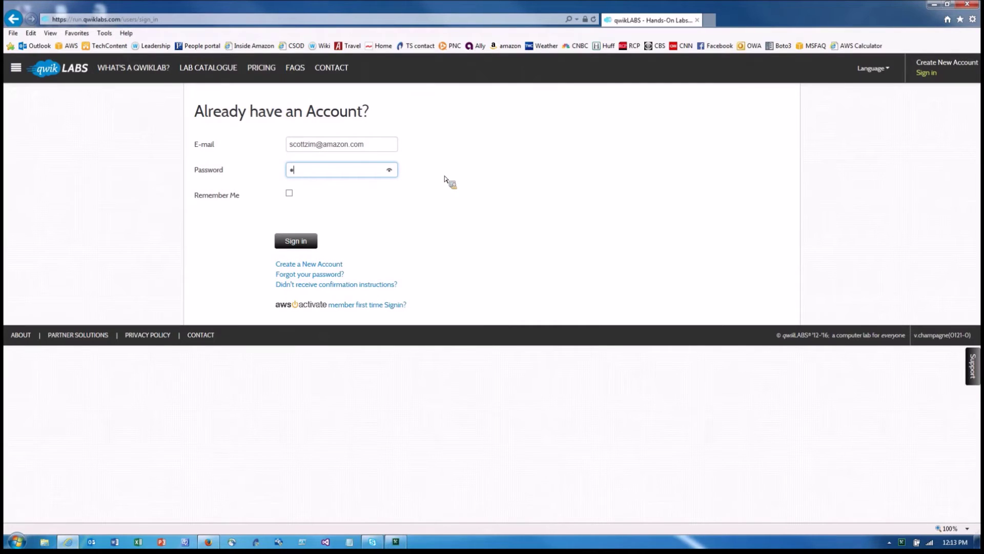
pyautogui.write('********')
pyautogui.press('Return')
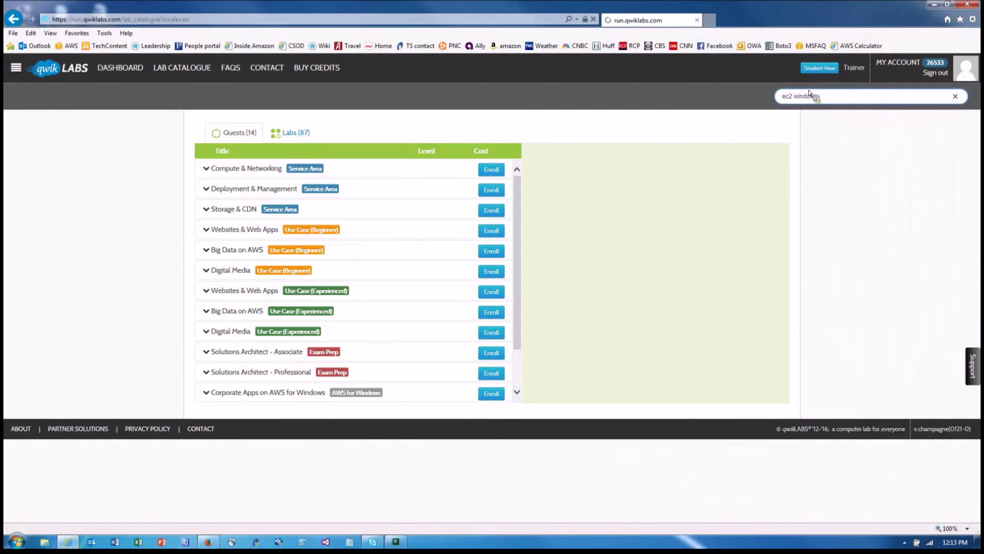
# Search the labs for "ec2 windows" and open the lab "Creating Amazon EC2 Instances with Microsoft Windows"
pyautogui.press('Return')
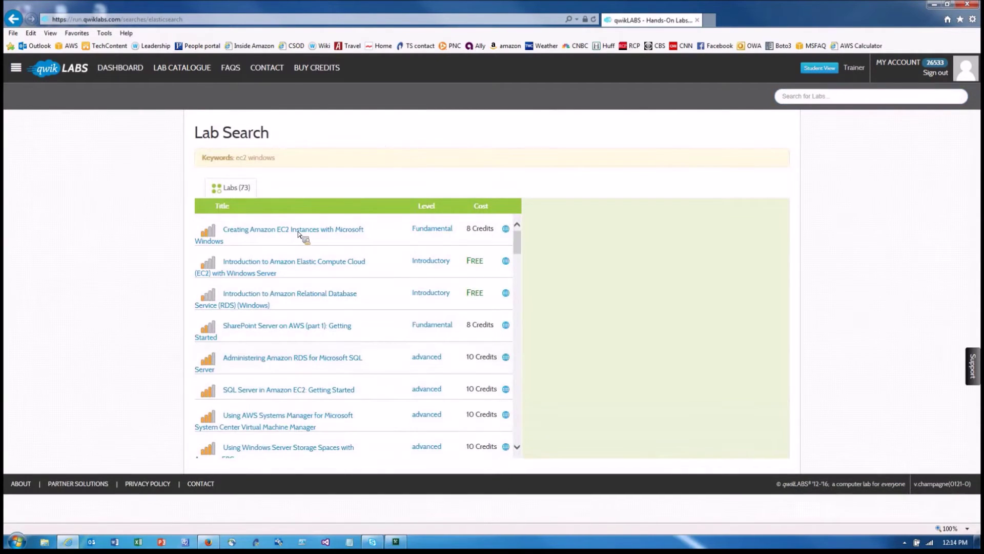
pyautogui.click(302, 235)
pyautogui.click(761, 222)
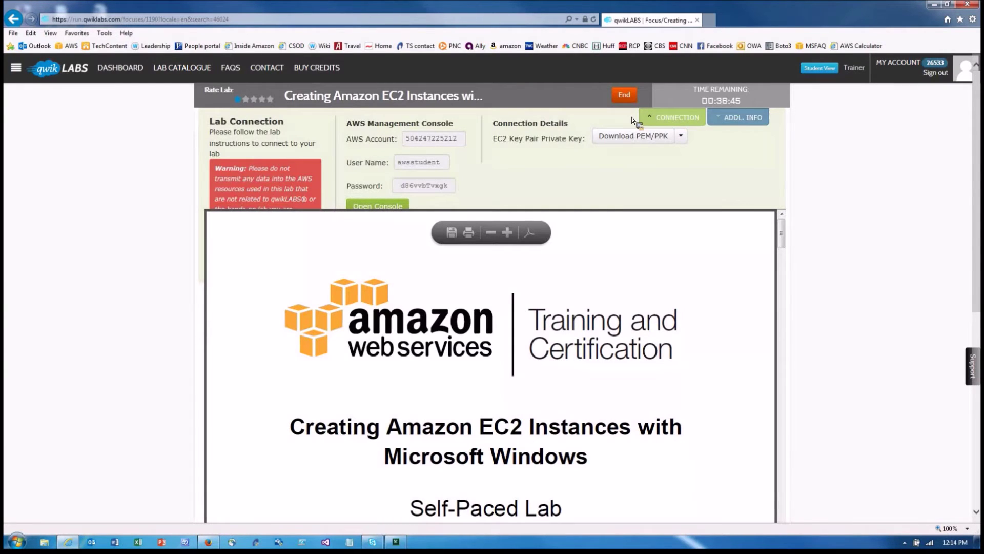
# Download the lab's EC2 key pair private key in PEM format and save it to the desktop
pyautogui.click(683, 136)
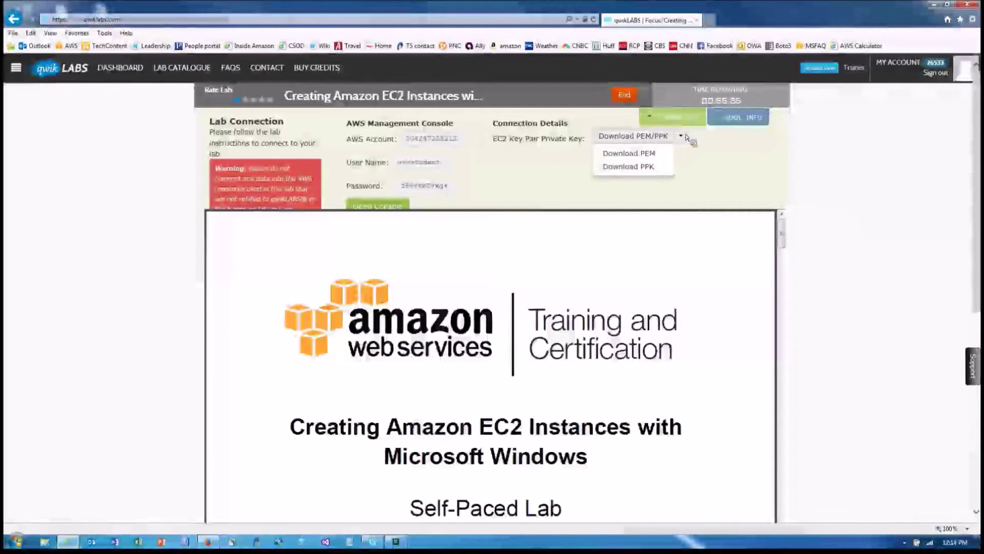
pyautogui.click(650, 154)
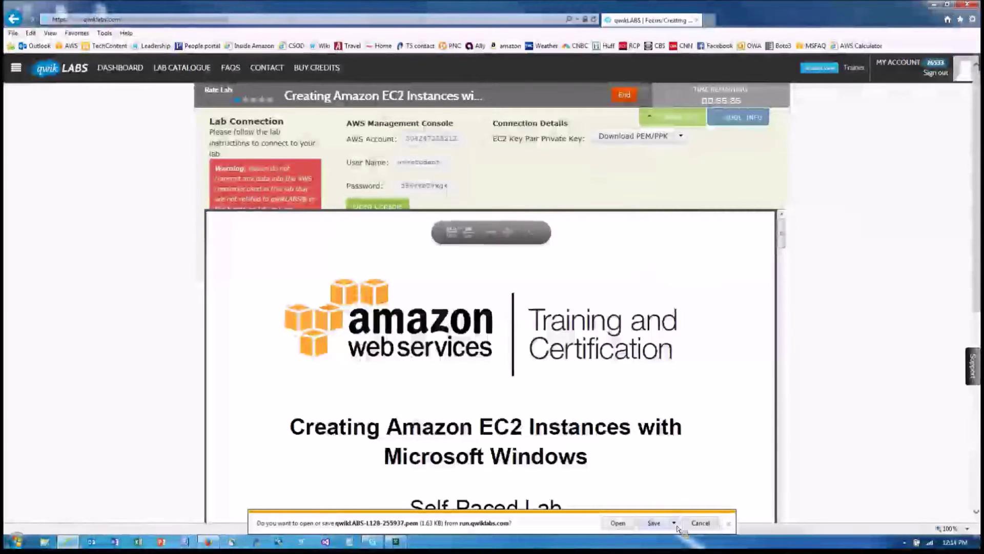
pyautogui.click(675, 523)
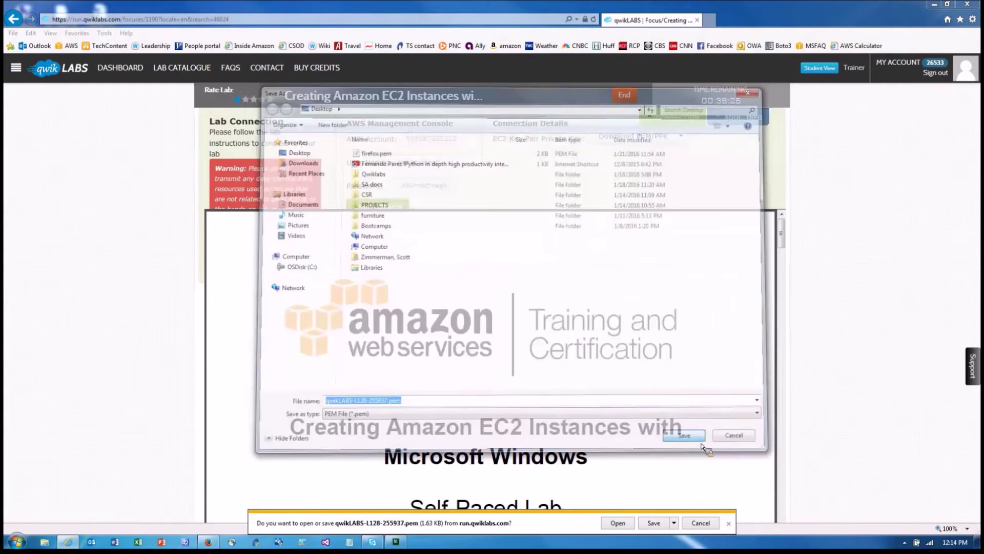
pyautogui.click(728, 524)
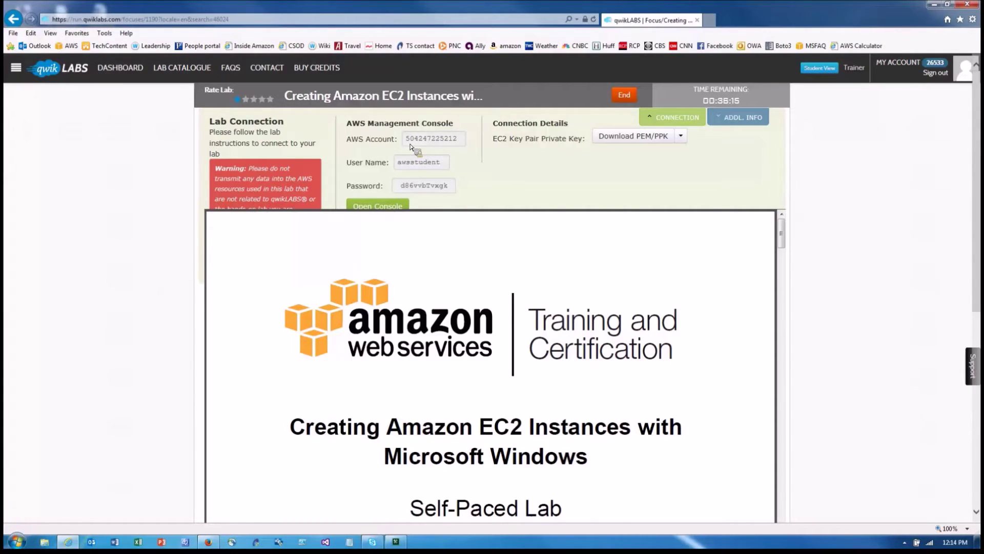
# Open the AWS Management Console sign-in page from the lab connection details and enter the user name awsstudent
pyautogui.doubleClick(423, 185)
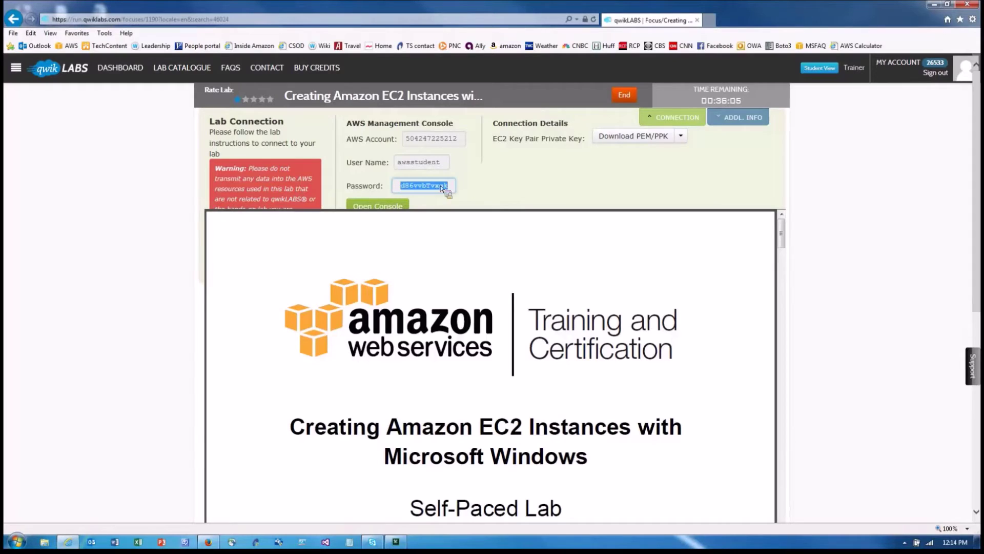
pyautogui.click(612, 183)
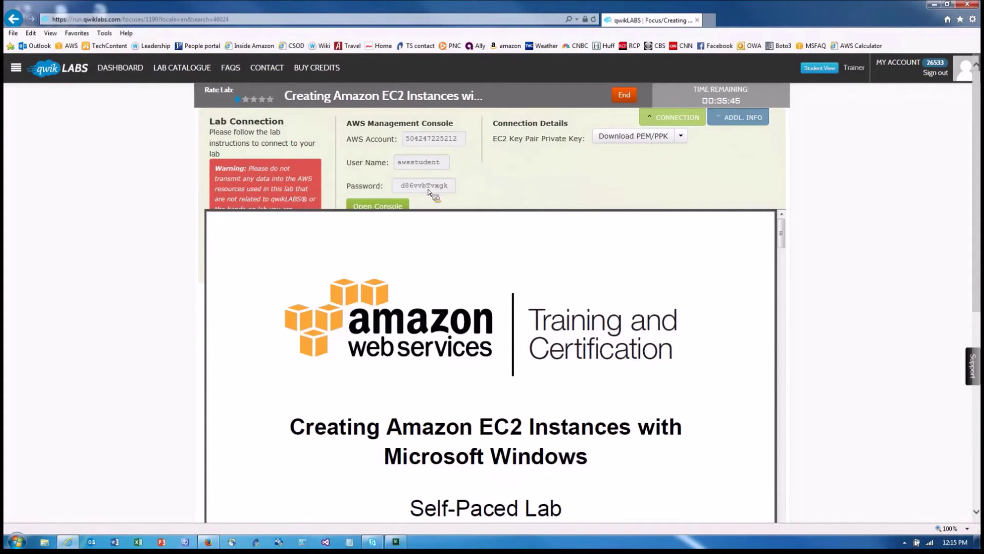
pyautogui.click(378, 206)
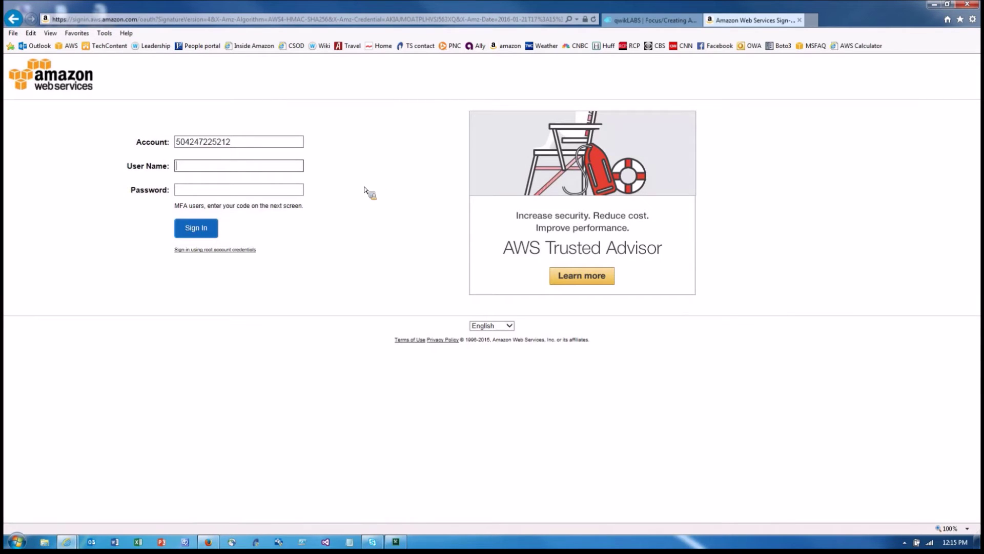
pyautogui.write('aw')
pyautogui.press('Down')
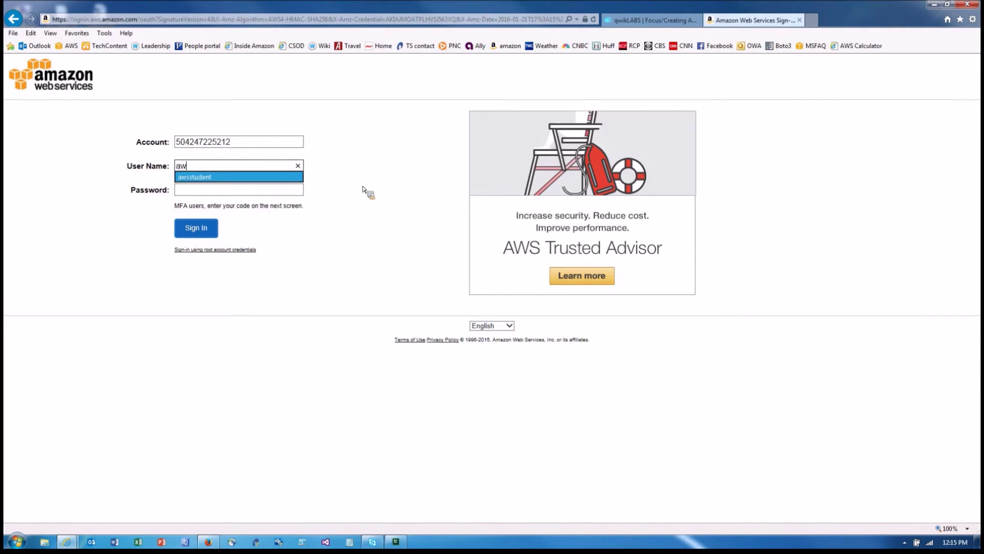
pyautogui.press('Return')
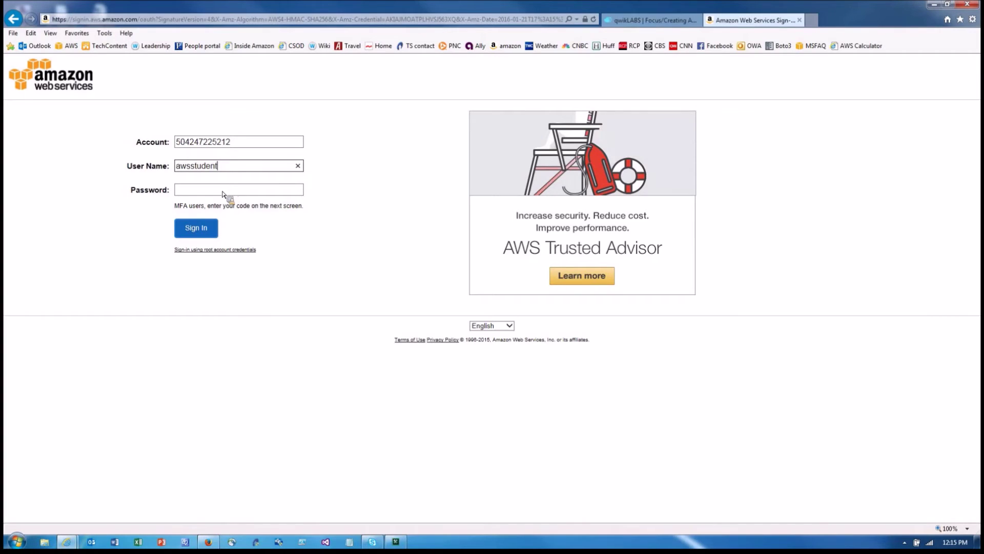
pyautogui.click(223, 194)
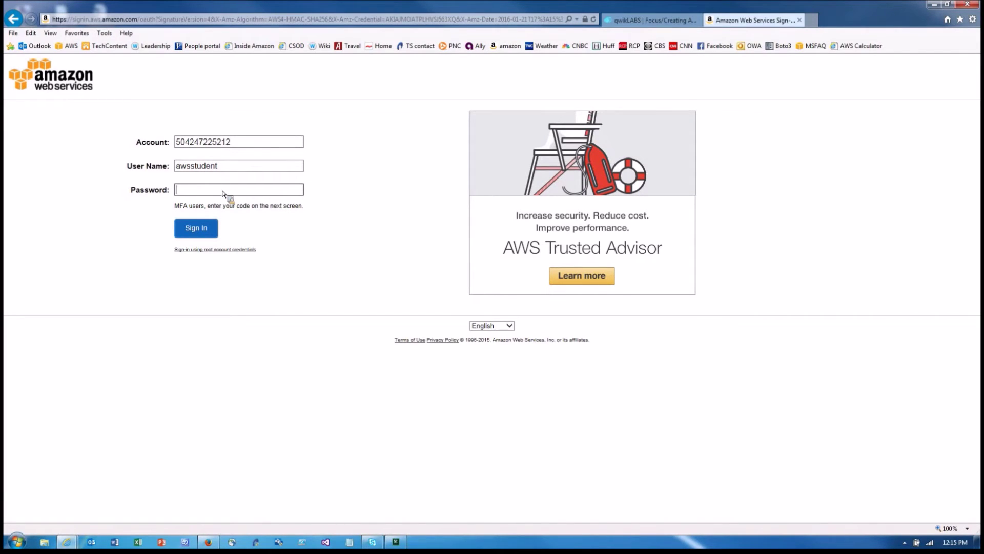
# Copy the console password from the lab's connection details and use it to sign in to the AWS console
pyautogui.click(652, 21)
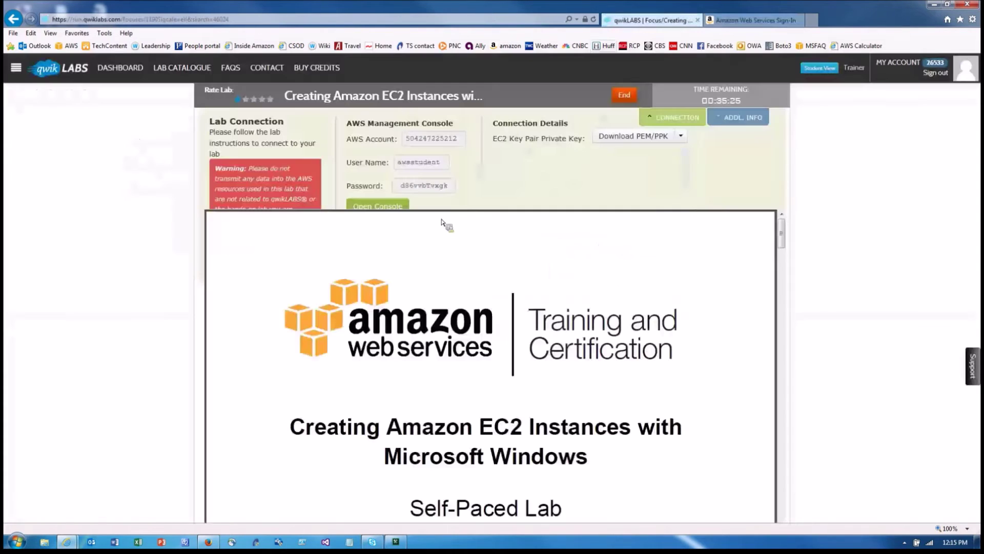
pyautogui.click(423, 191)
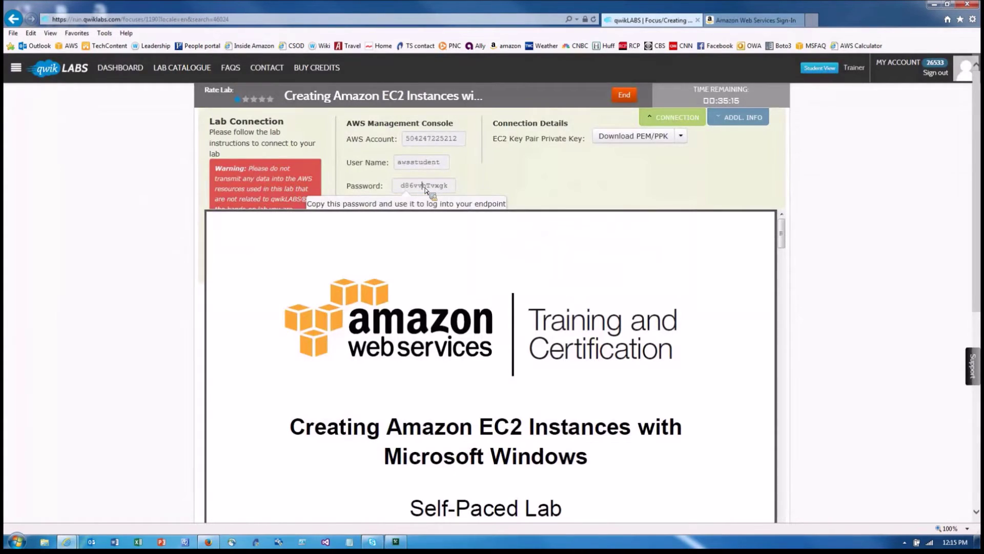
pyautogui.click(425, 191)
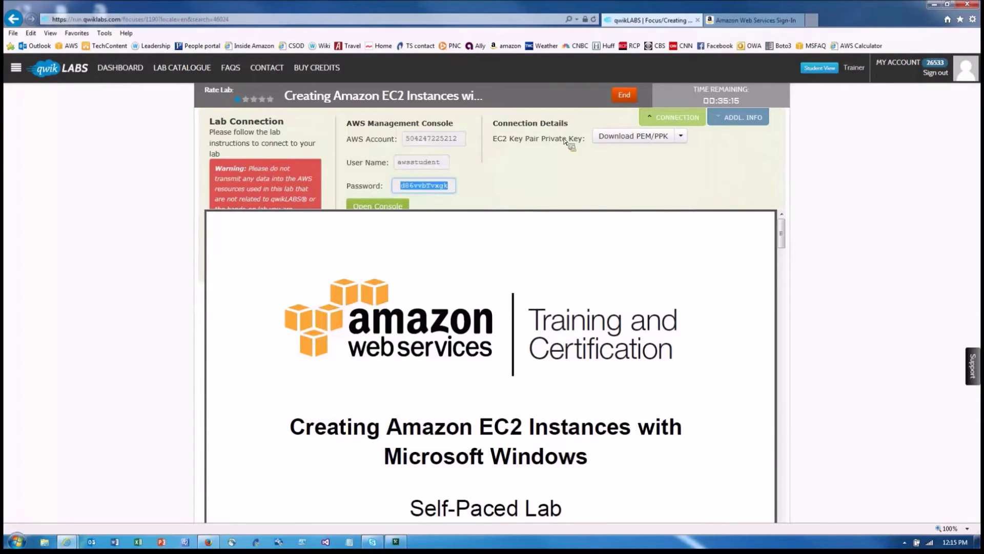
pyautogui.click(758, 21)
pyautogui.click(234, 194)
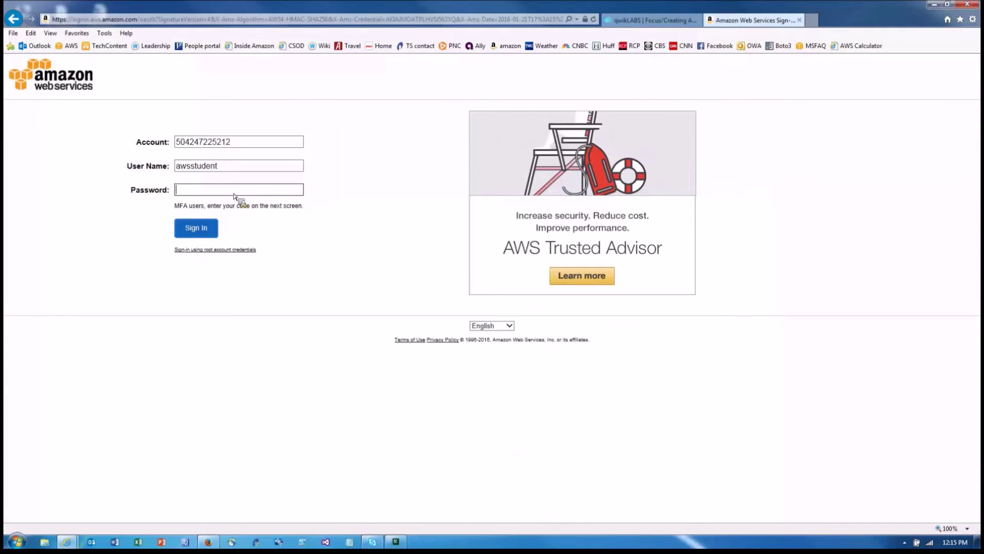
pyautogui.hotkey('ctrl', 'v')
pyautogui.click(196, 232)
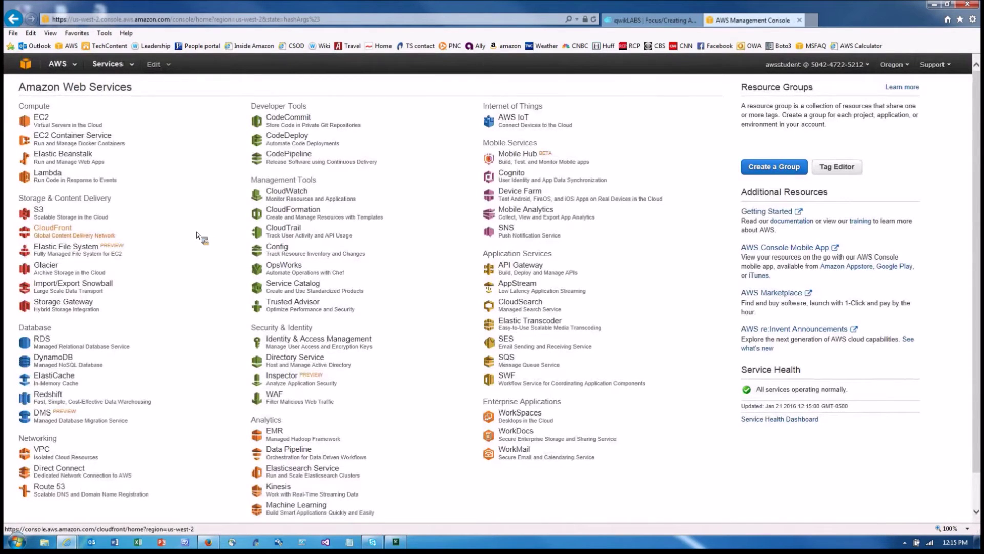
# Start launching a new EC2 instance, choosing a machine image and accepting the t2.micro instance type
pyautogui.click(41, 123)
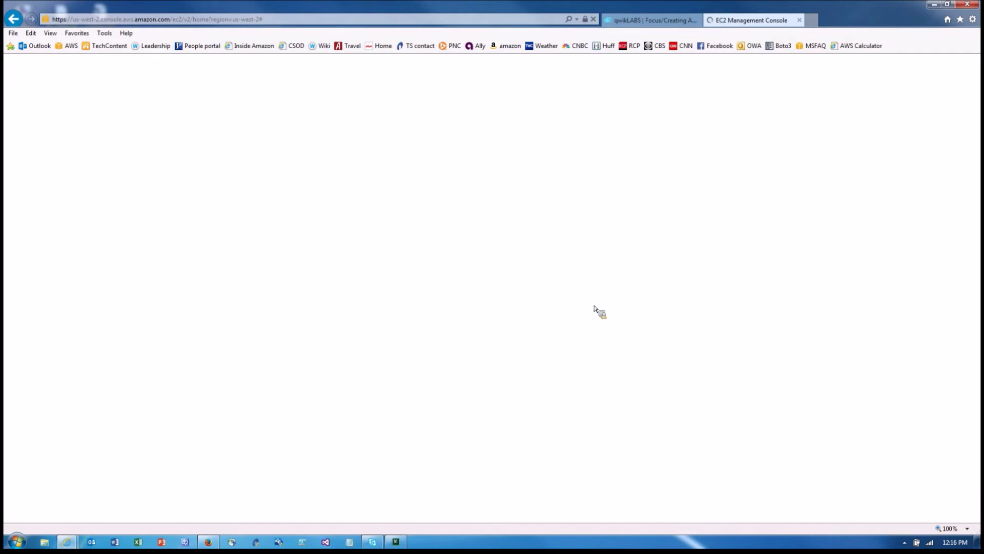
pyautogui.moveTo(960, 495)
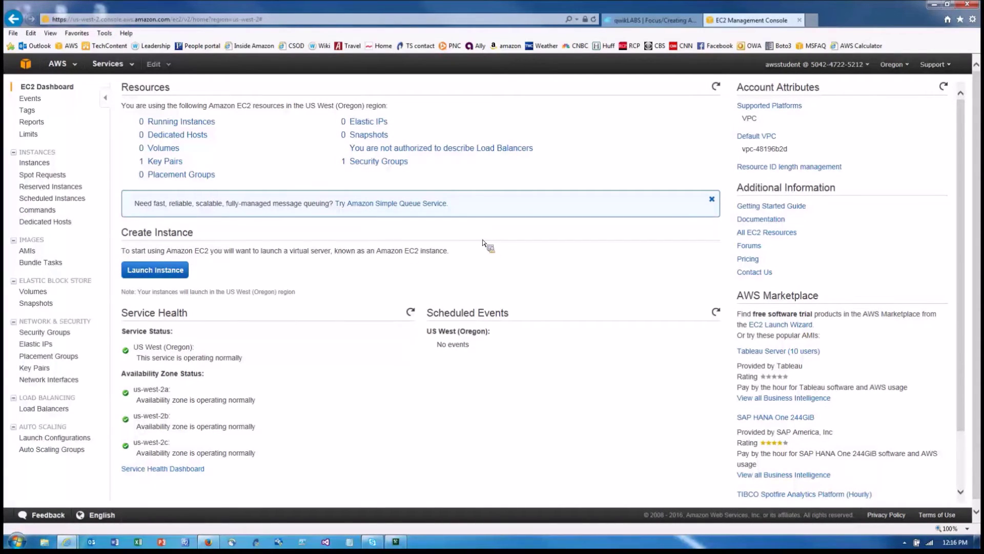
pyautogui.click(172, 272)
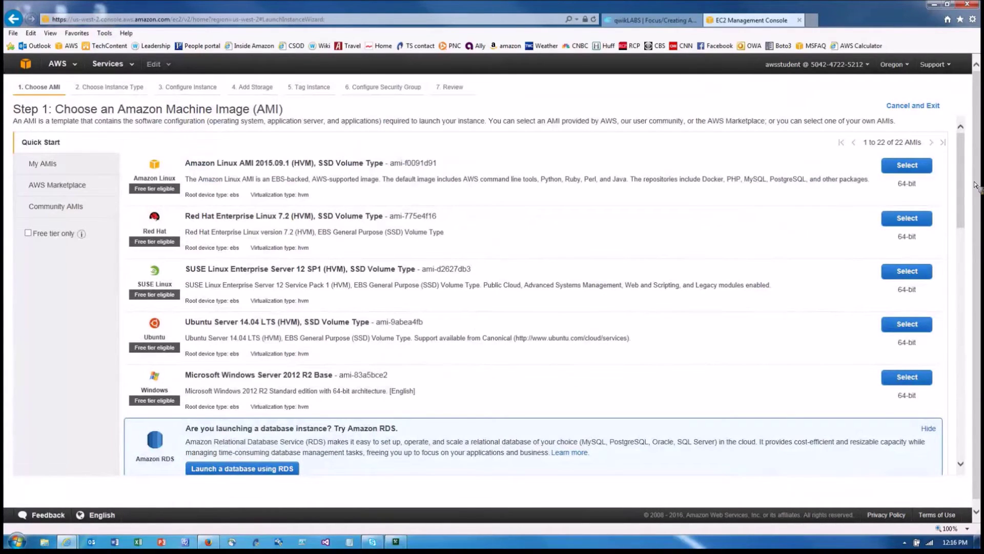
pyautogui.moveTo(962, 210); pyautogui.dragTo(942, 202)
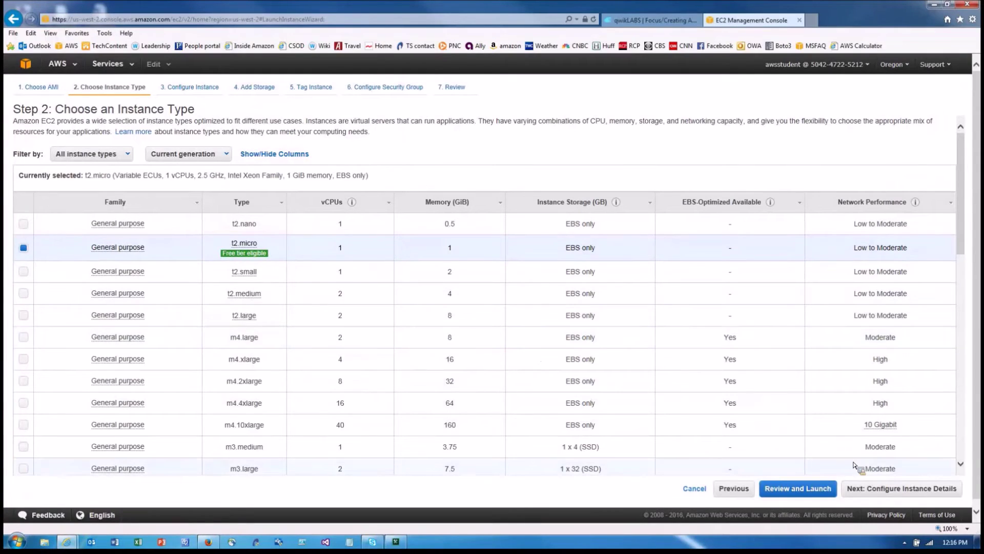
pyautogui.click(892, 491)
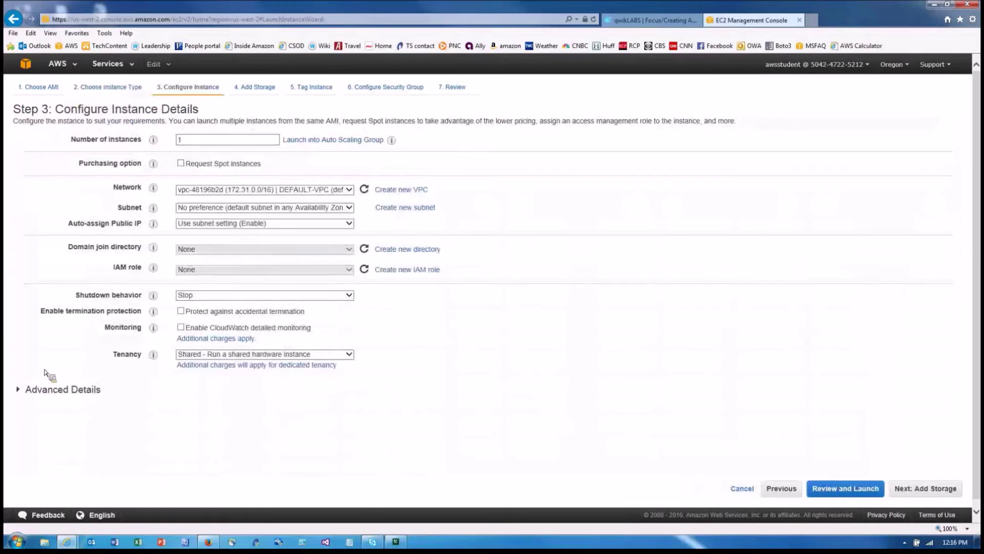
# Expand the advanced instance details and copy the "Launch a Windows Instance" PowerShell command from the lab file spl40-creating-ec2-windows-command-reference-3.2.txt
pyautogui.click(47, 389)
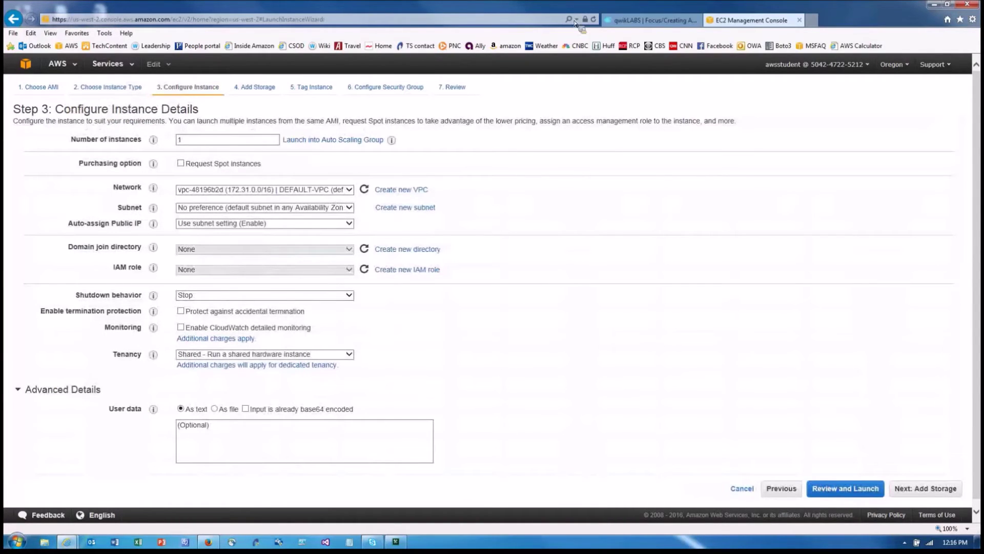
pyautogui.click(652, 23)
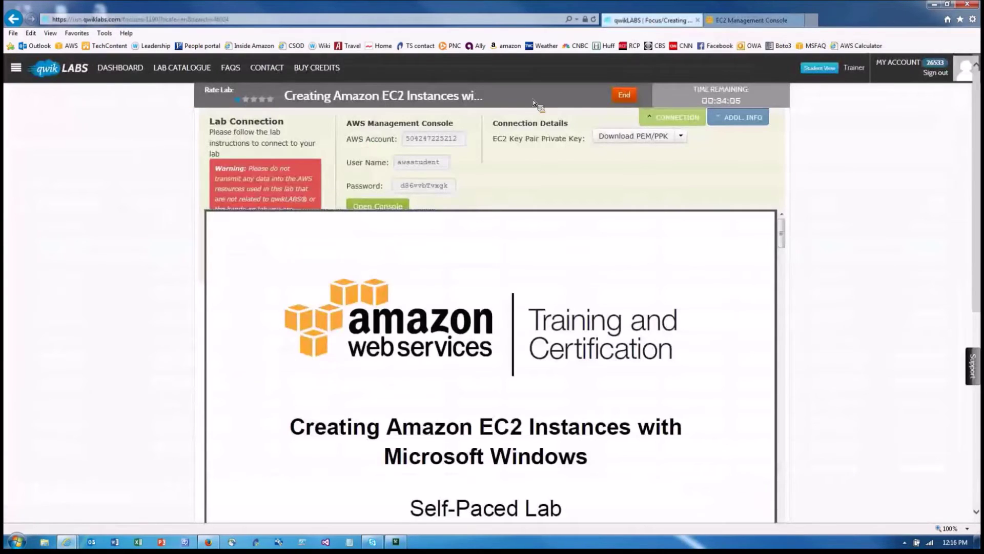
pyautogui.click(755, 116)
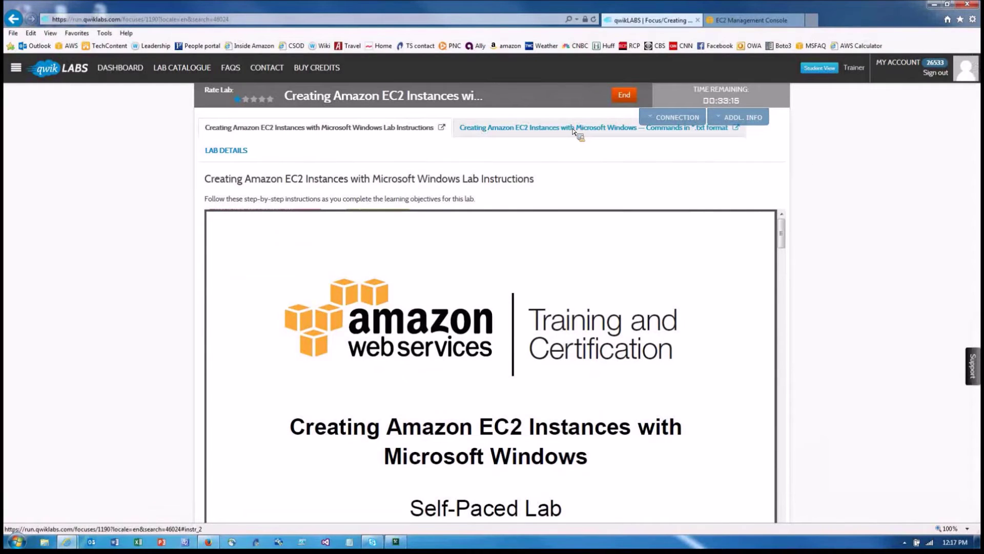
pyautogui.click(574, 132)
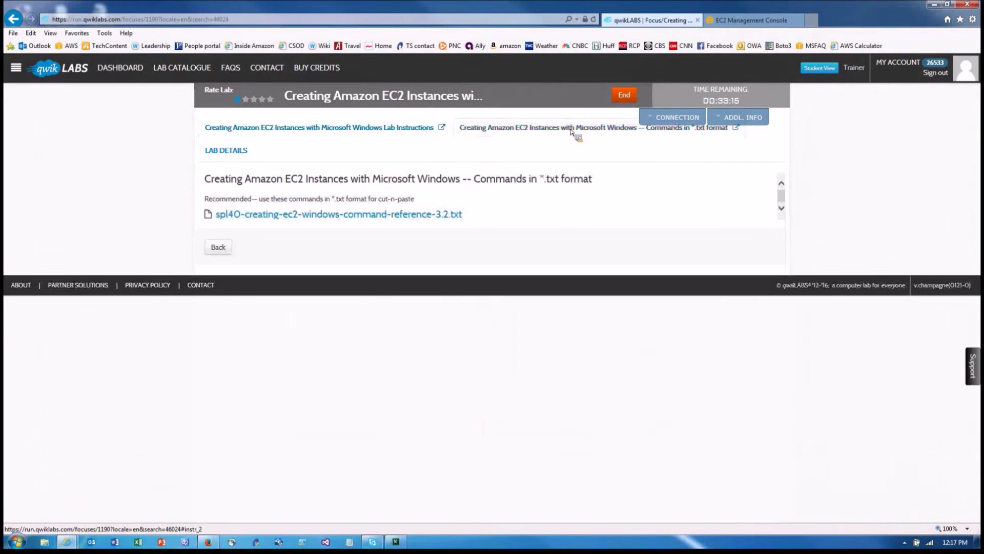
pyautogui.click(396, 216)
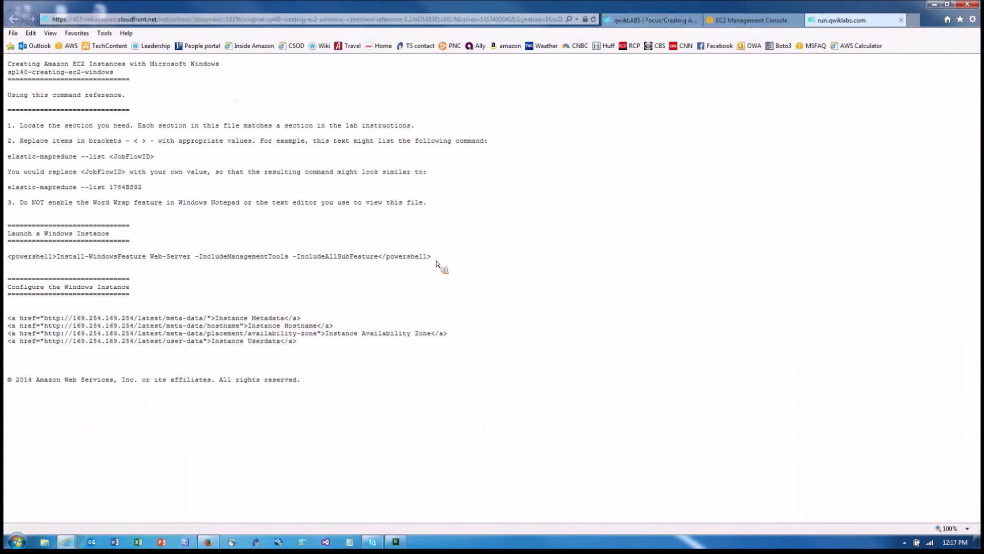
pyautogui.moveTo(436, 262); pyautogui.dragTo(12, 257)
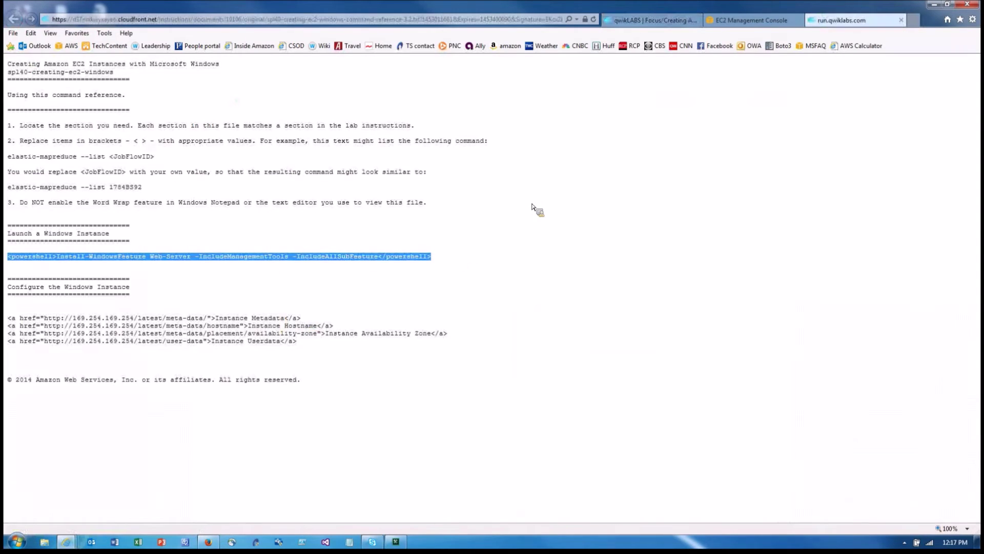
# Set the instance's user data to "<powershell>Install-WindowsFeature Web-Server -IncludeManagementTools -IncludeAllSubFeature</powershell>"
pyautogui.click(751, 20)
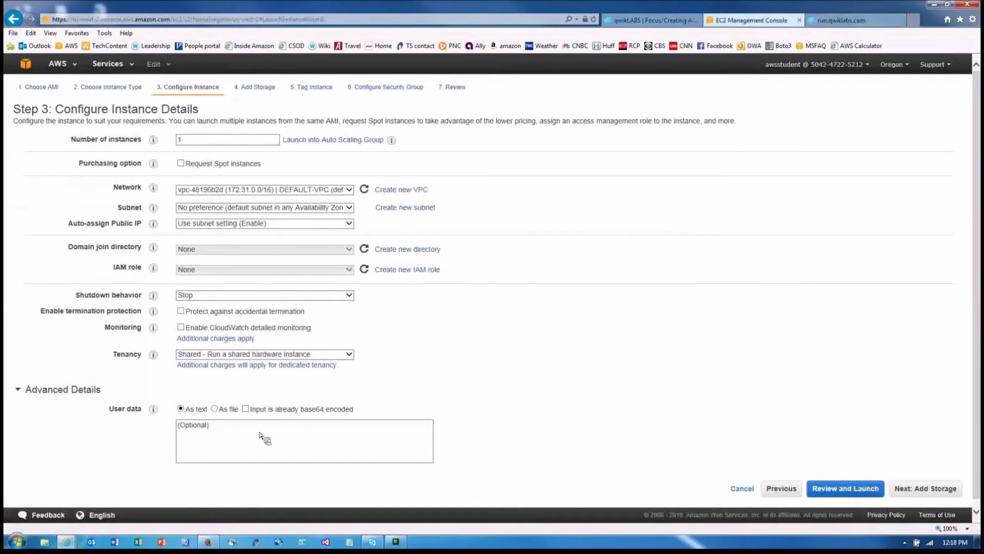
pyautogui.click(249, 433)
pyautogui.write('<powershell>Install-WindowsFeature Web-Server -IncludeManagementTools -IncludeAllSubFeature</powershell>')
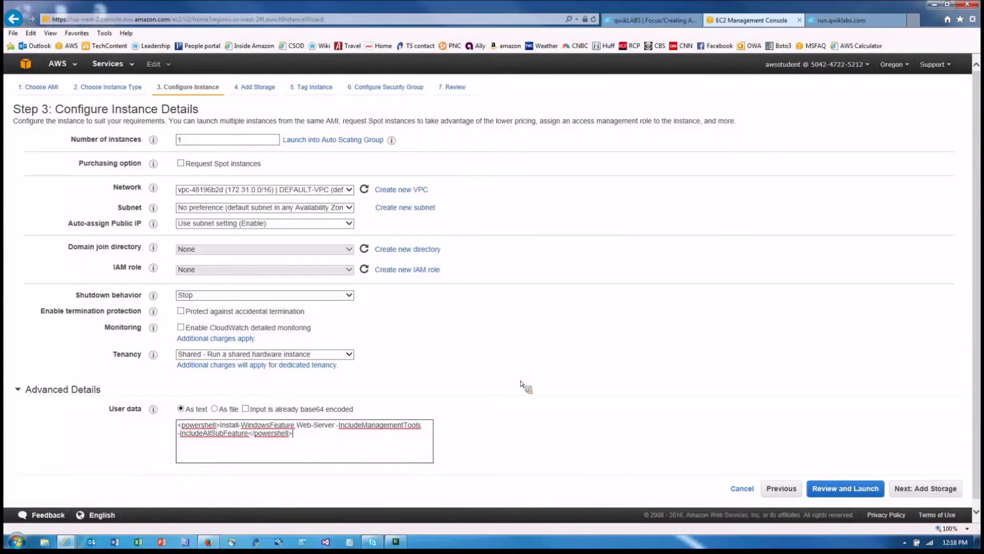
# Keep the default storage settings, give the instance's Name tag the value "website", and continue to the security group configuration
pyautogui.click(925, 493)
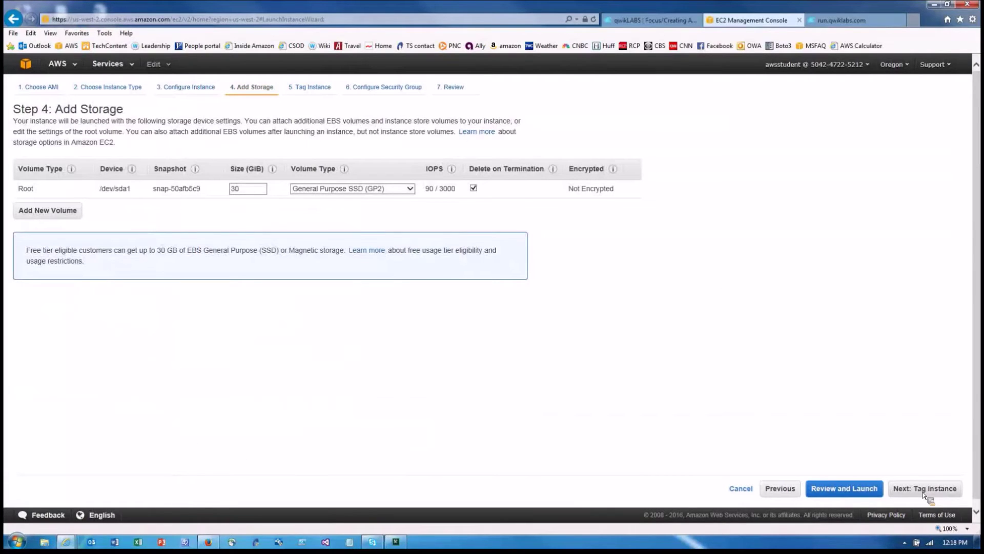
pyautogui.click(926, 491)
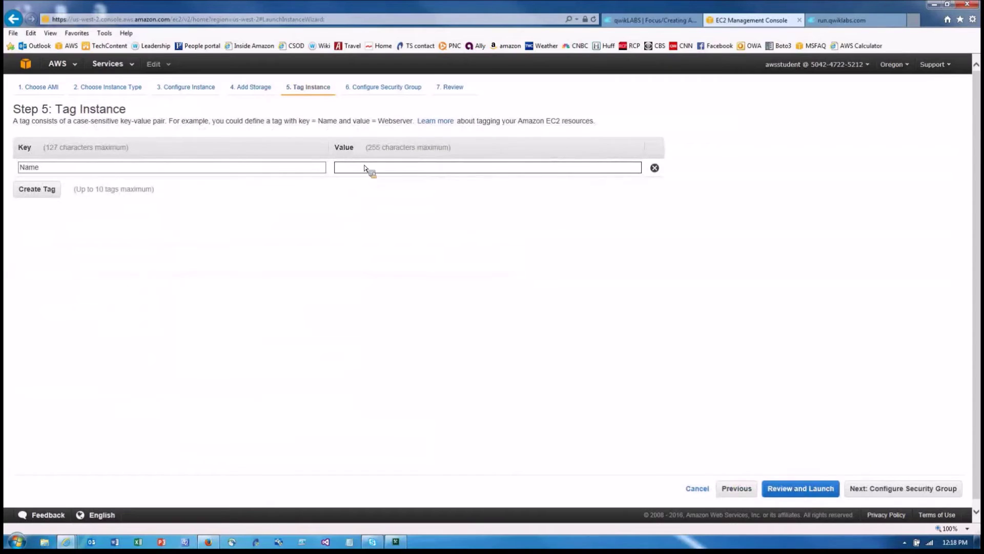
pyautogui.write('wse')
pyautogui.press('BackSpace')
pyautogui.press('BackSpace')
pyautogui.write('ebsite')
pyautogui.click(904, 490)
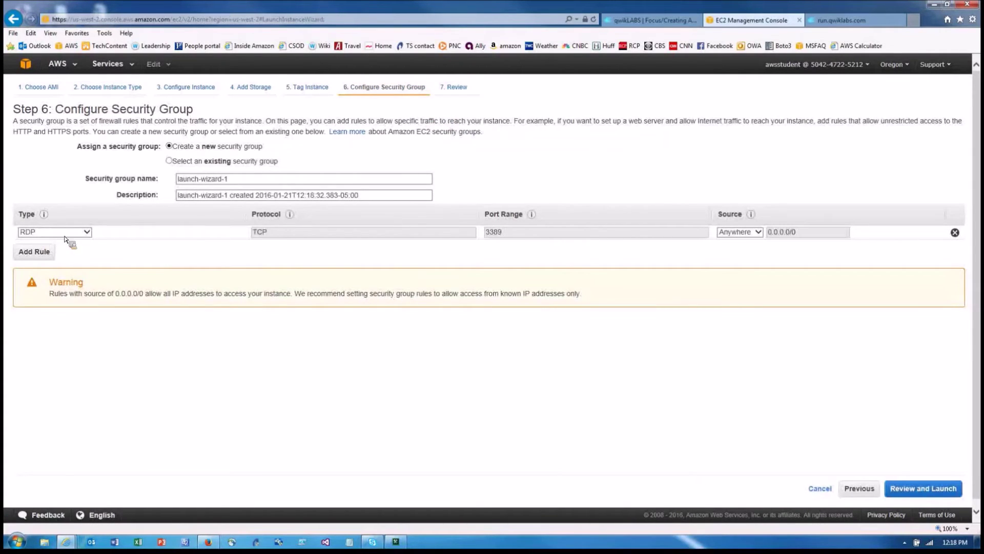
# Add an HTTP rule and an HTTPS rule to the new security group alongside the existing RDP rule
pyautogui.click(36, 256)
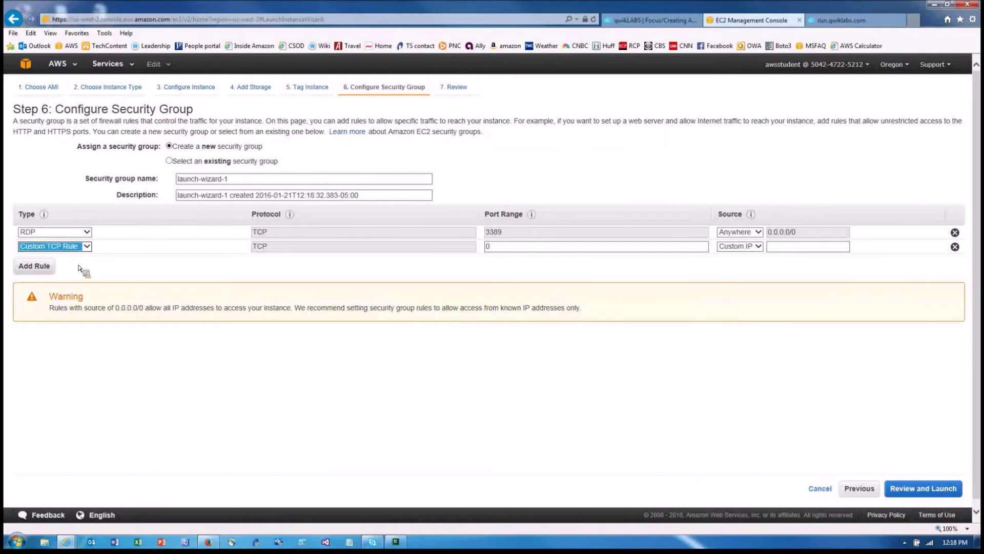
pyautogui.click(90, 248)
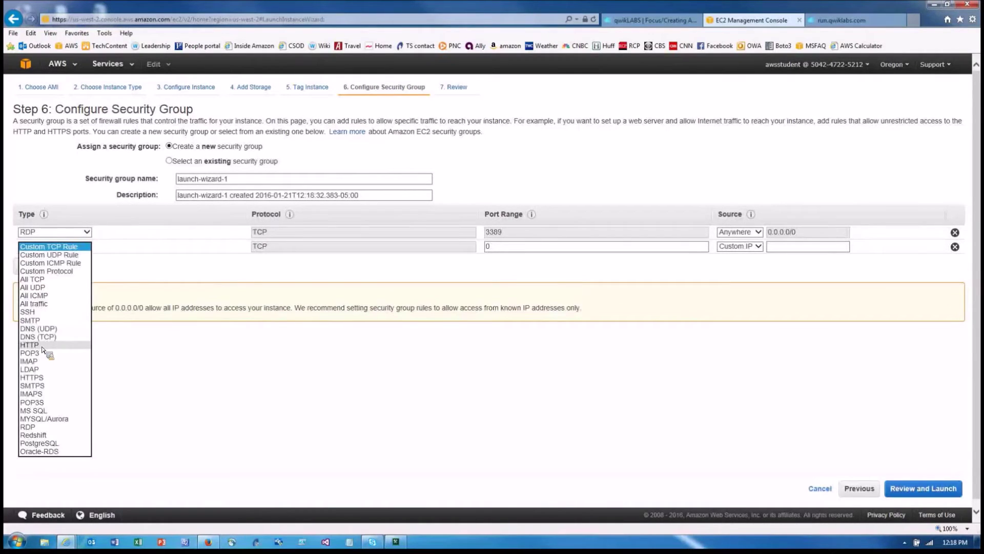
pyautogui.press('Escape')
pyautogui.press('h')
pyautogui.click(41, 269)
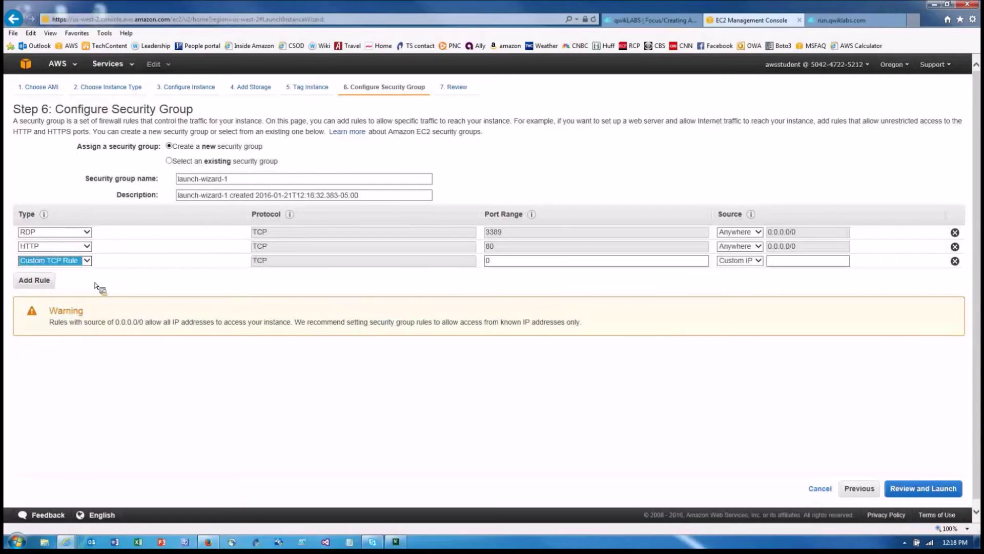
pyautogui.click(87, 261)
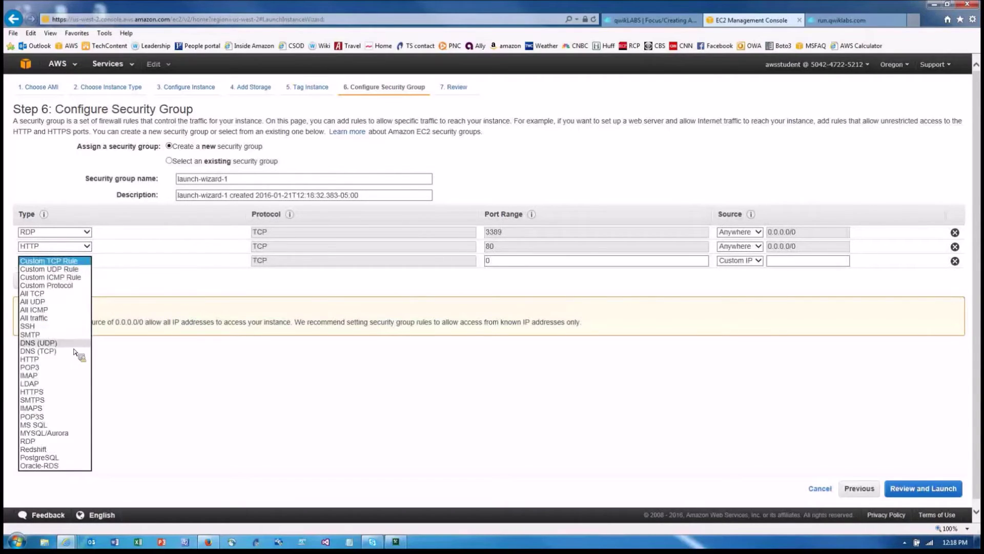
pyautogui.click(40, 393)
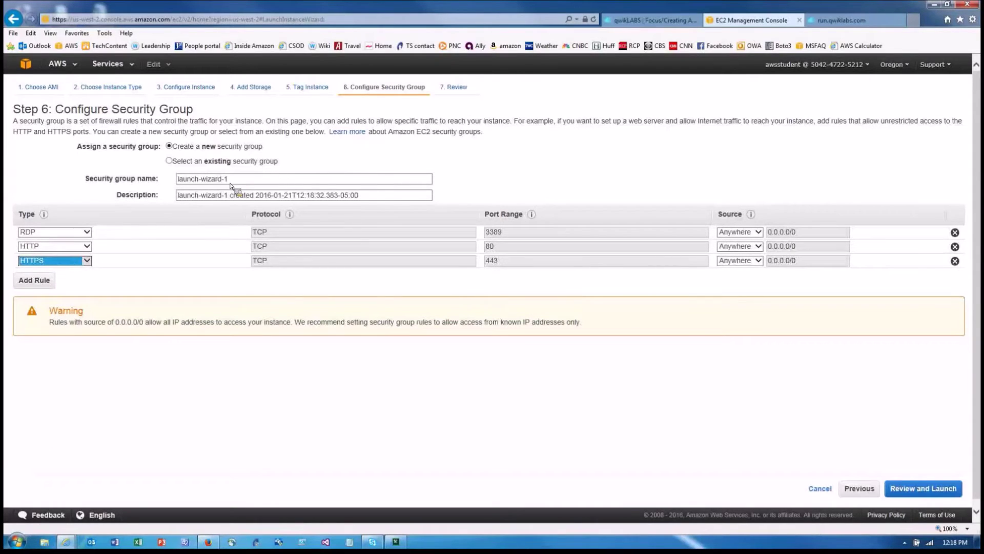
# Name the new security group "website" and proceed to the instance launch review
pyautogui.click(146, 178)
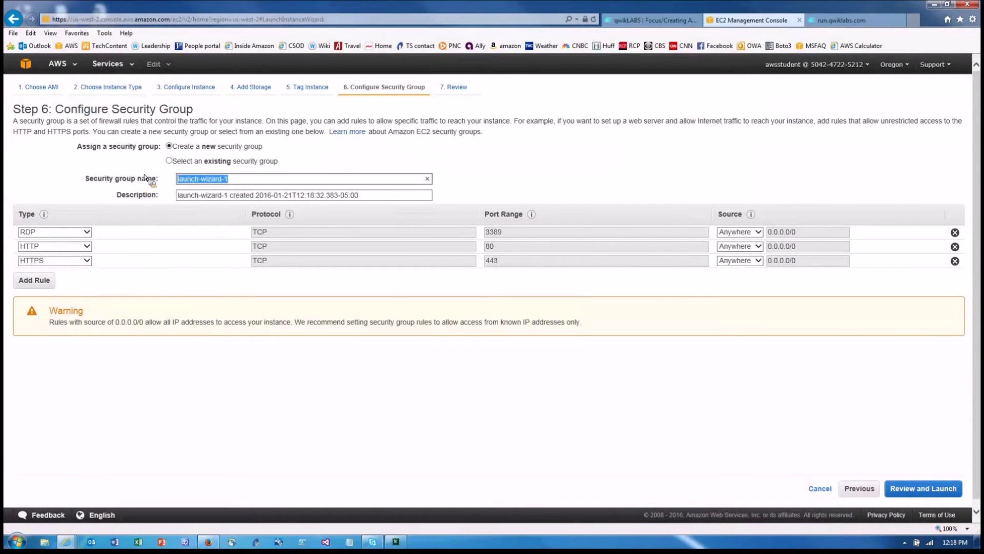
pyautogui.write('website')
pyautogui.click(923, 489)
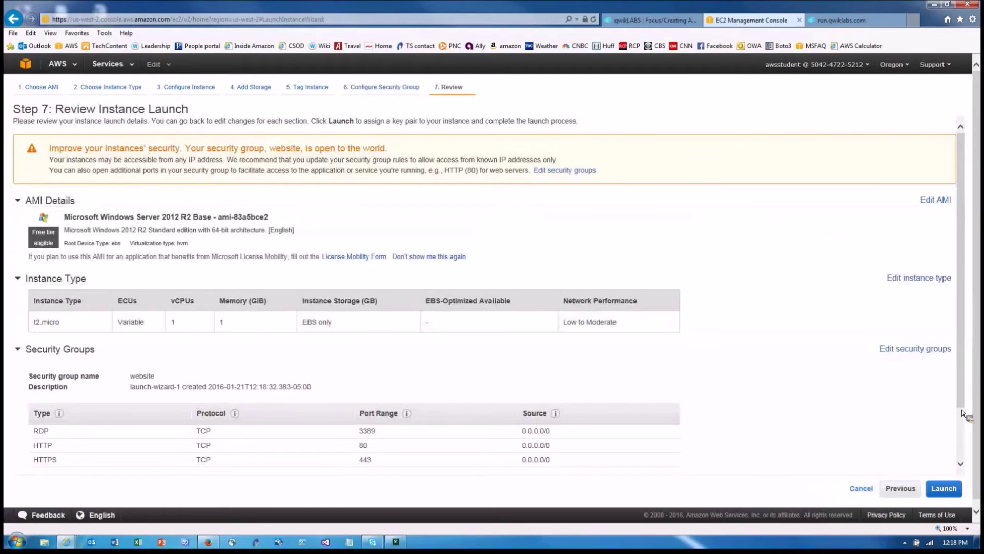
# Launch the instance with the existing key pair qwikLABS-L128-255937, acknowledging private key access, and view it in the instances list with an enlarged details pane
pyautogui.click(946, 492)
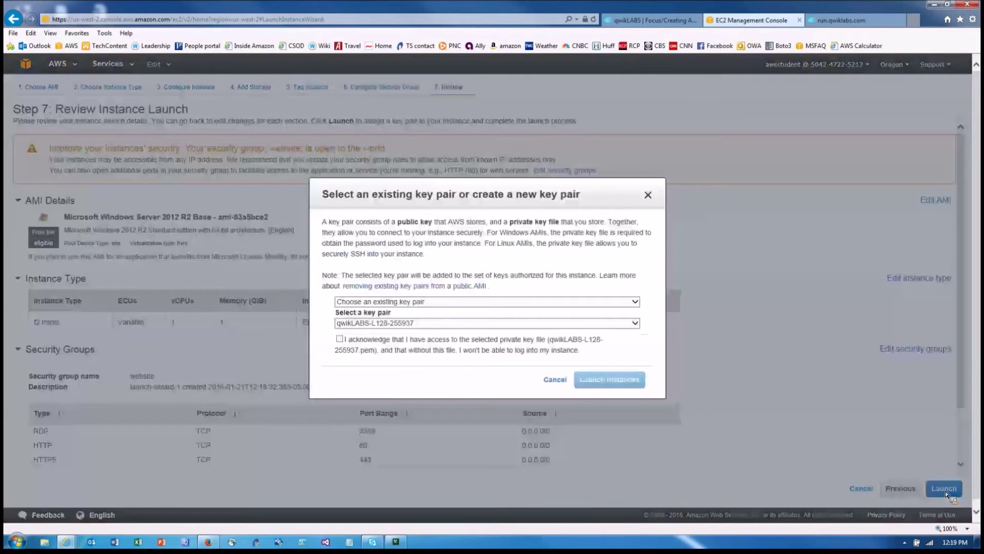
pyautogui.click(339, 339)
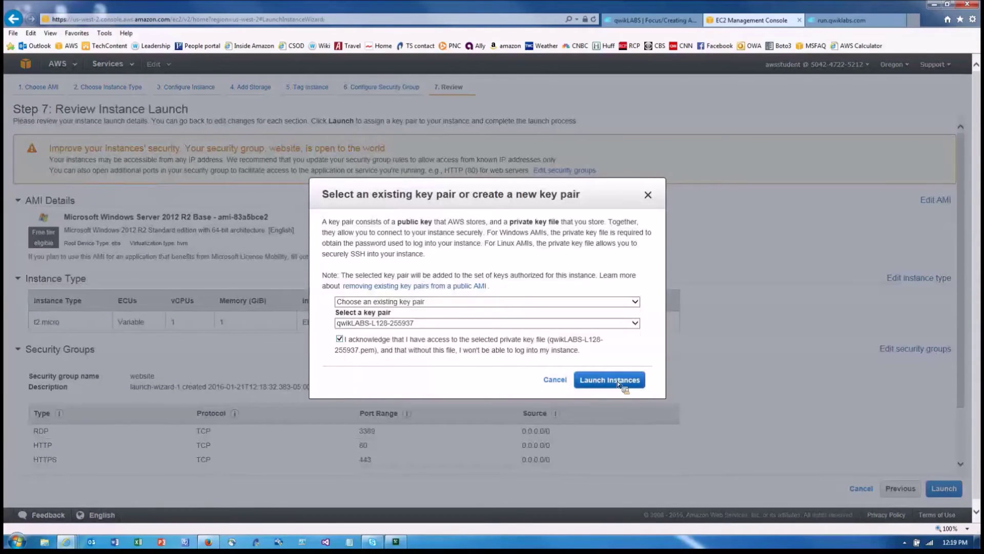
pyautogui.click(619, 382)
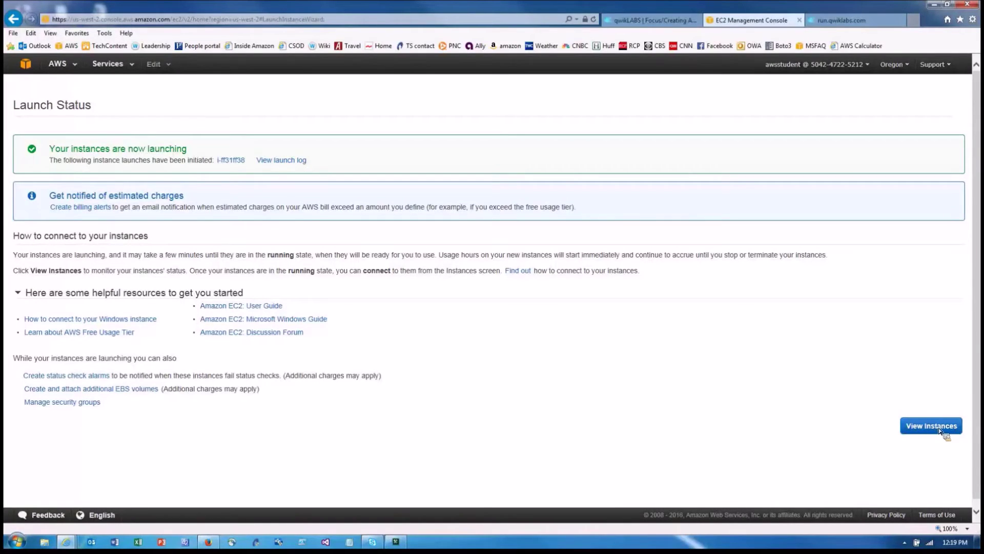
pyautogui.click(936, 429)
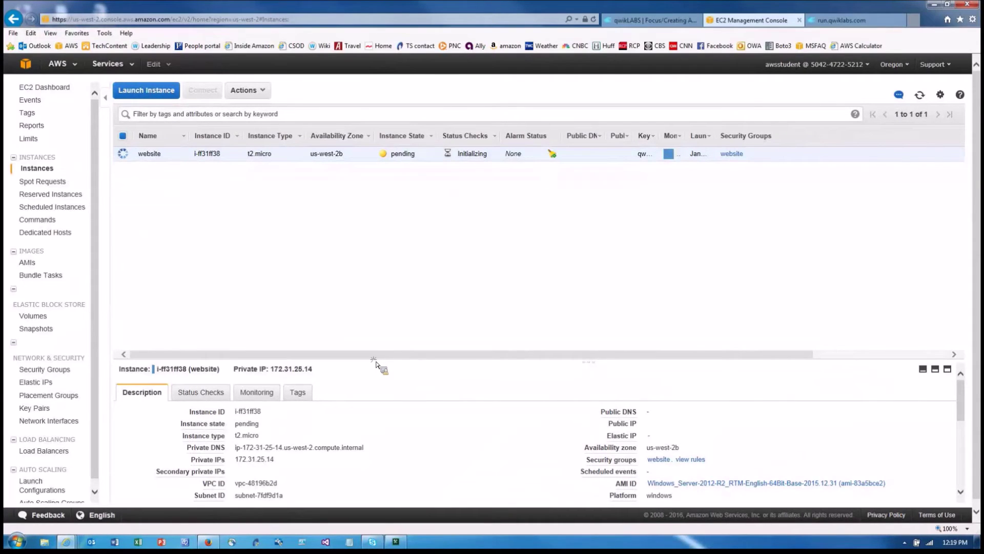
pyautogui.moveTo(370, 306); pyautogui.dragTo(352, 319)
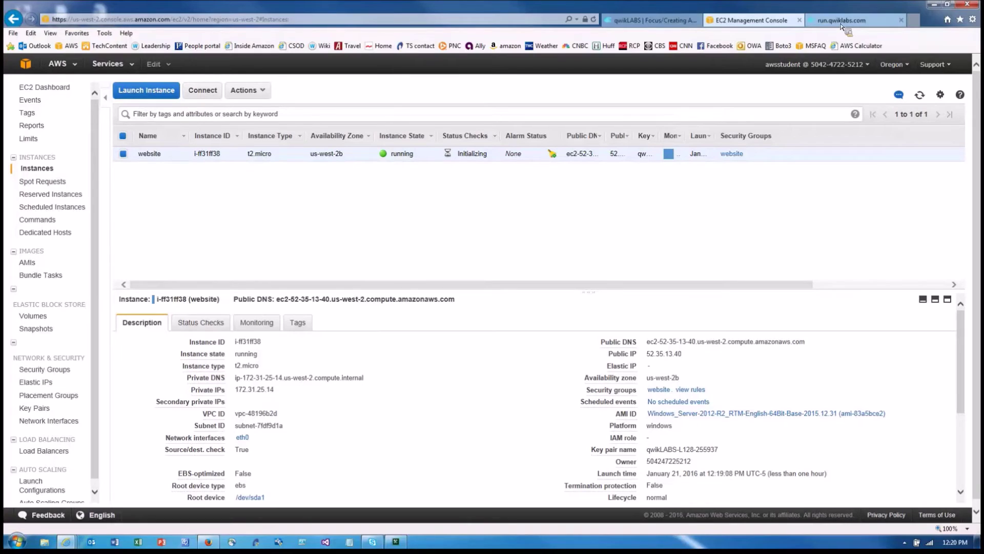
# Review the PEM download option for the EC2 key pair private key in the qwikLABS lab's connection details
pyautogui.click(638, 20)
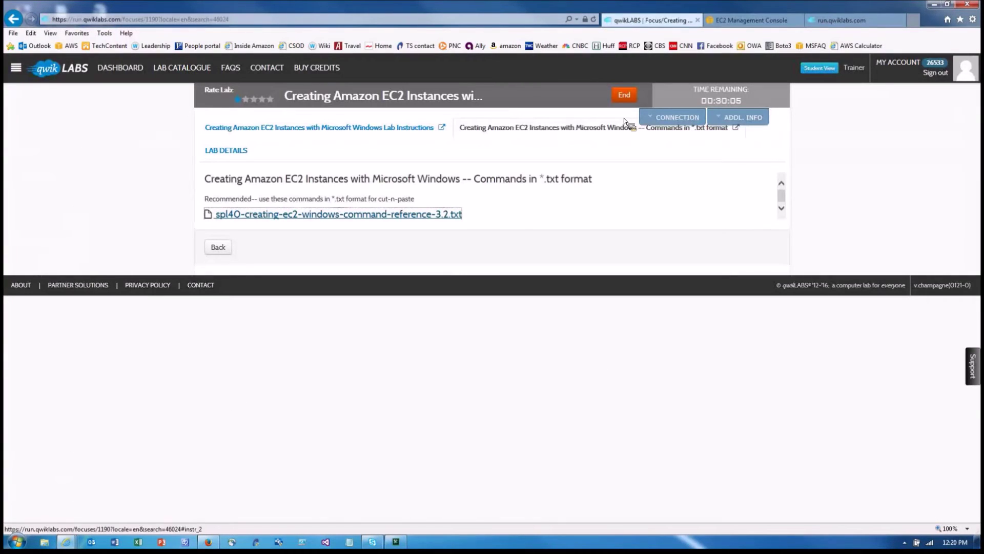
pyautogui.click(679, 121)
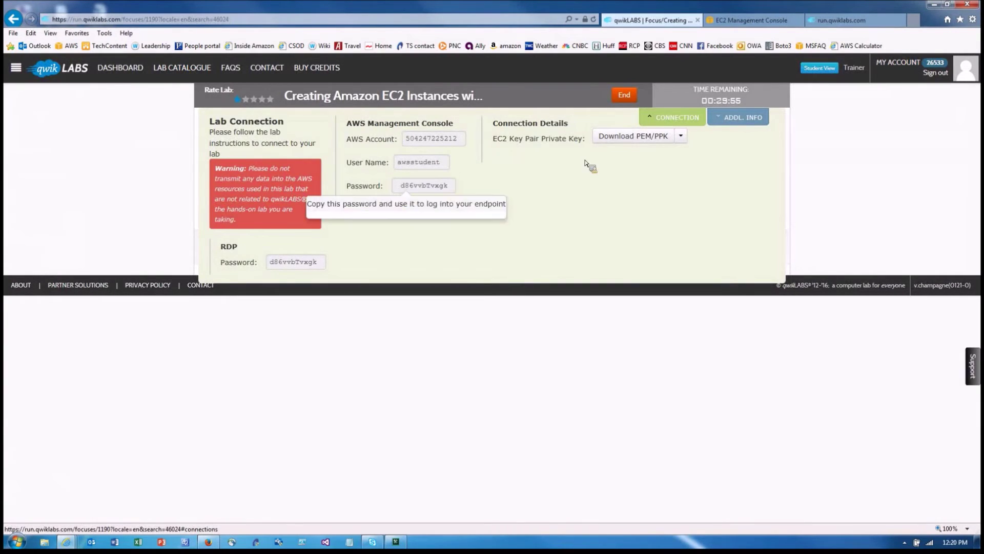
pyautogui.click(682, 139)
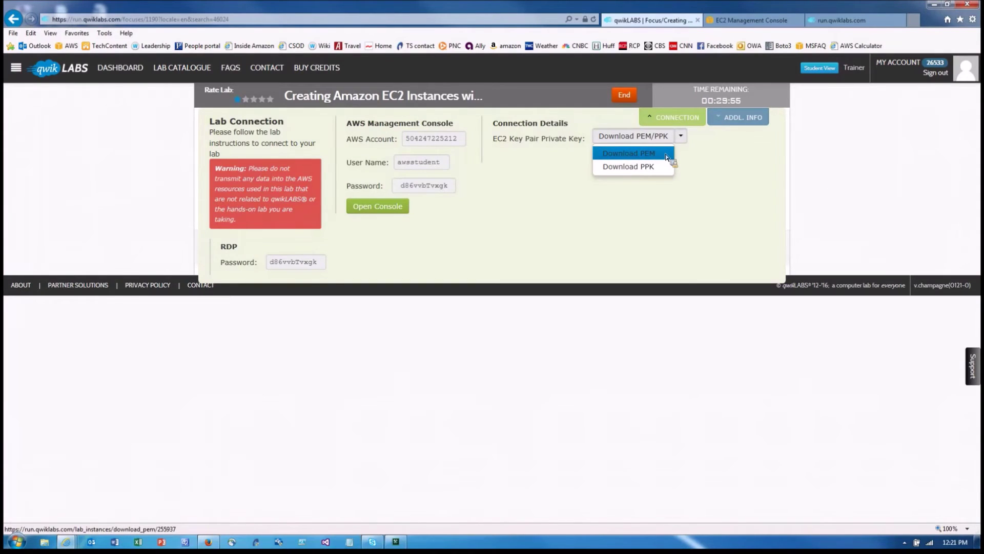
pyautogui.click(667, 157)
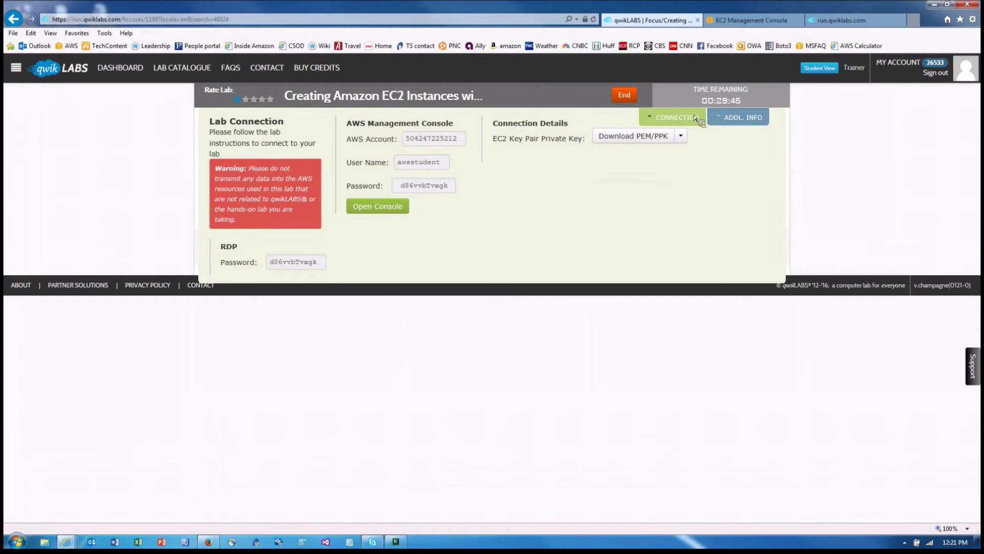
pyautogui.click(653, 115)
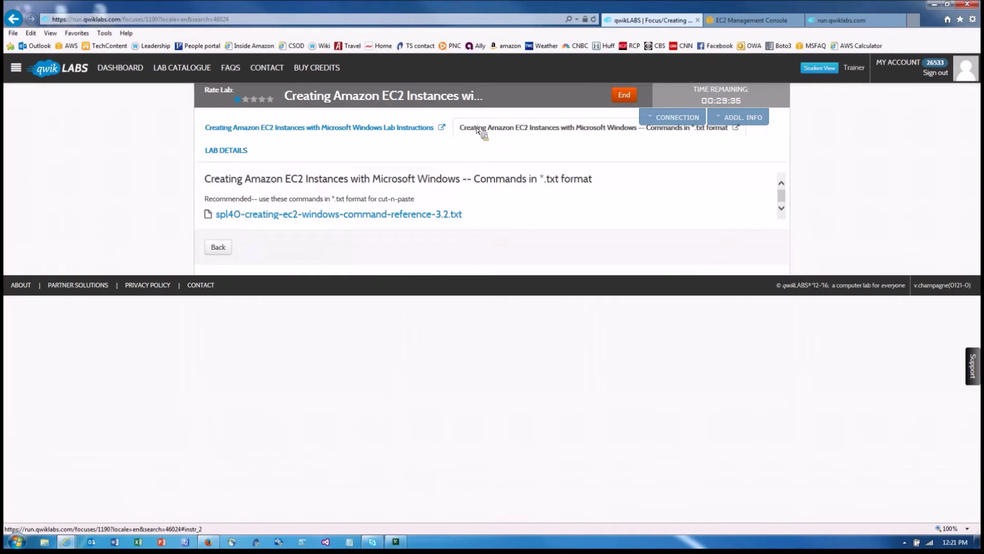
# View the command reference file spl40-creating-ec2-windows-command-reference-3.2.txt, close that copy, and return to the EC2 Management Console
pyautogui.click(431, 218)
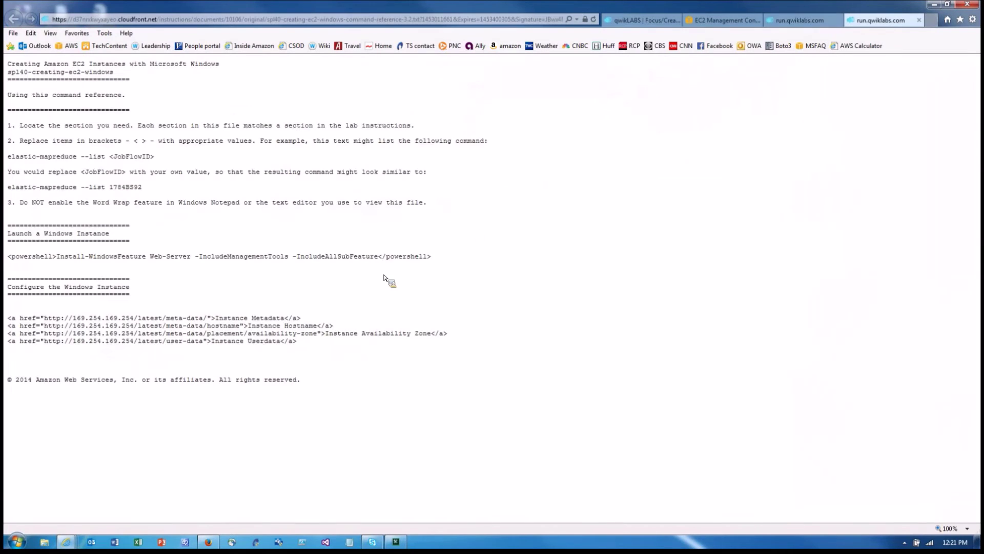
pyautogui.click(919, 20)
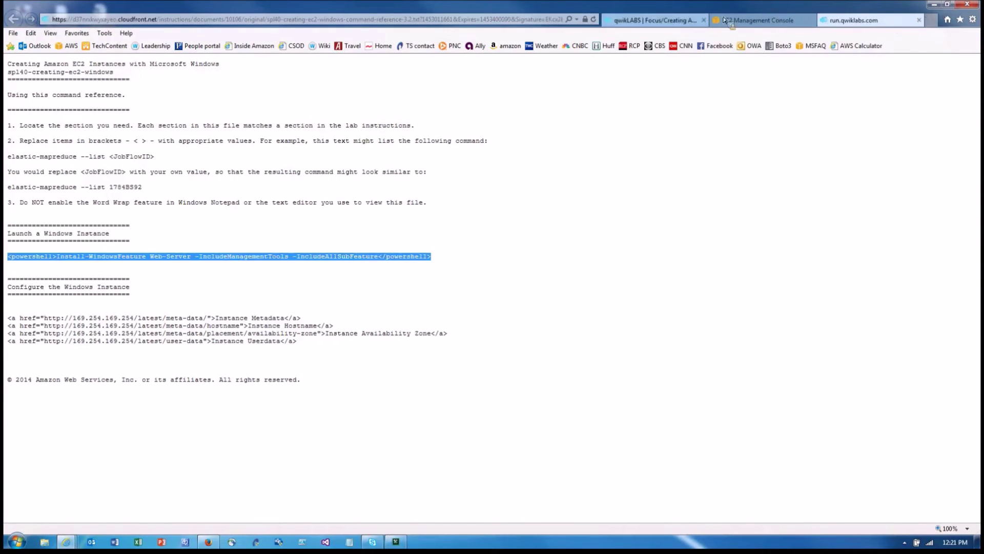
pyautogui.hotkey('ctrl', 'shift', 'Tab')
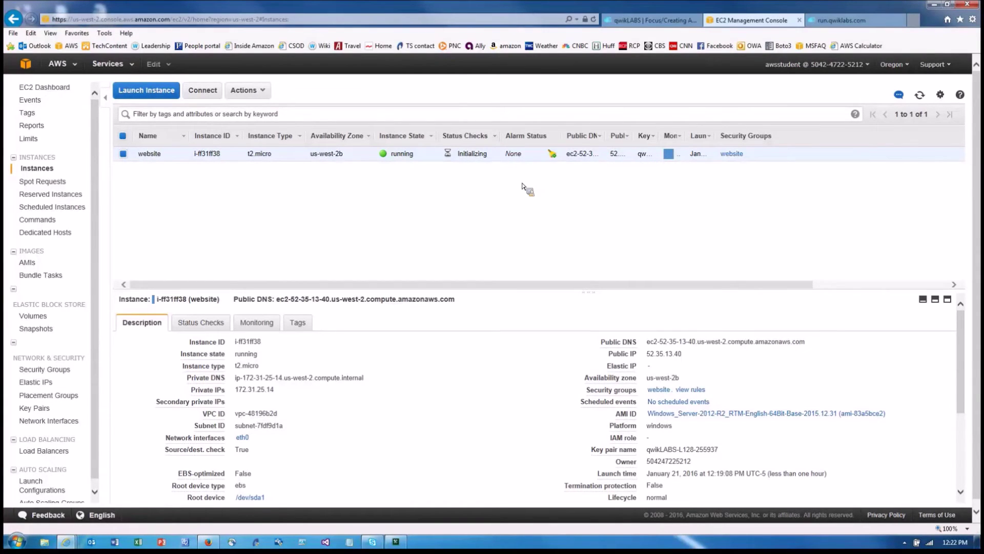
# Refresh the instance list, start connecting to the website instance, and save its remote desktop file to the Desktop under the suggested name
pyautogui.click(921, 95)
pyautogui.click(204, 96)
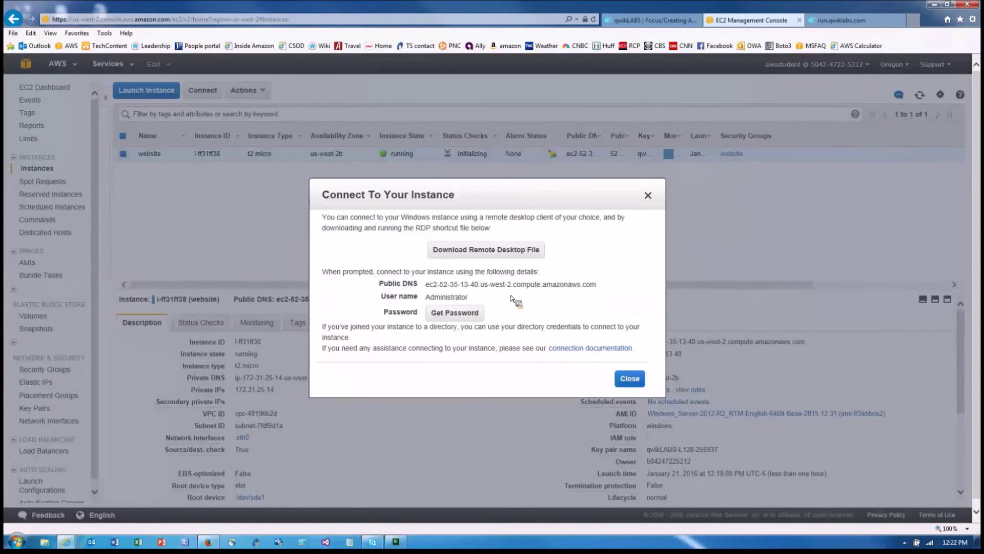
pyautogui.click(502, 255)
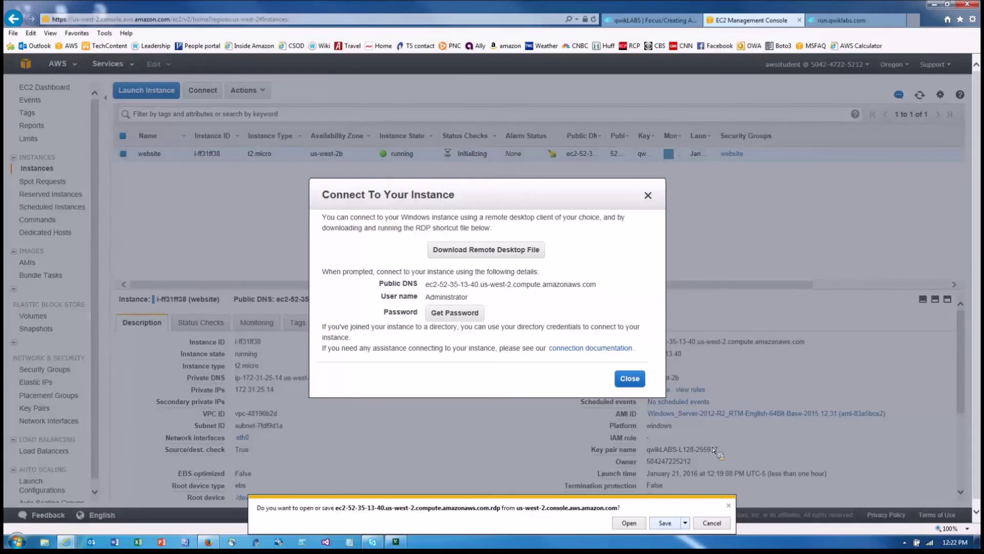
pyautogui.click(685, 523)
pyautogui.click(720, 513)
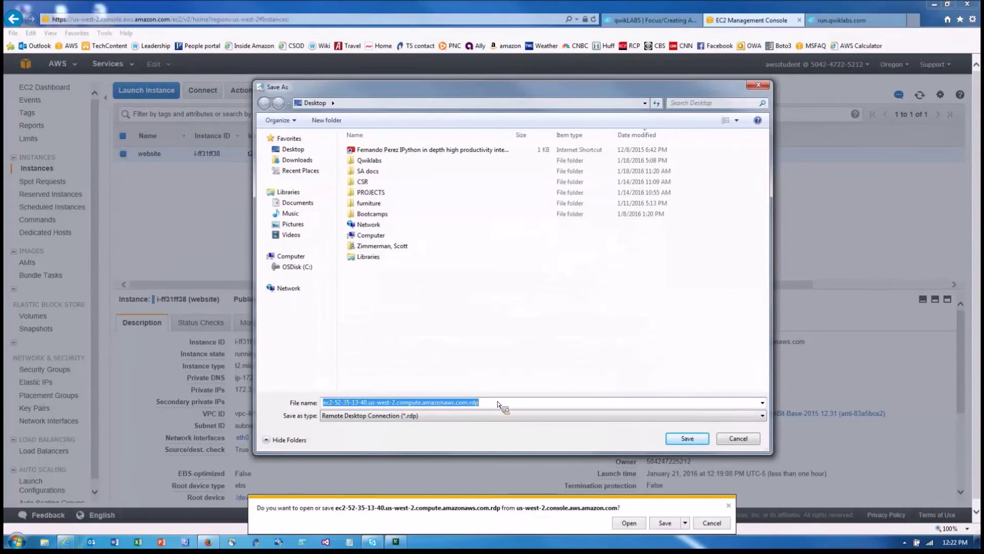
pyautogui.click(687, 438)
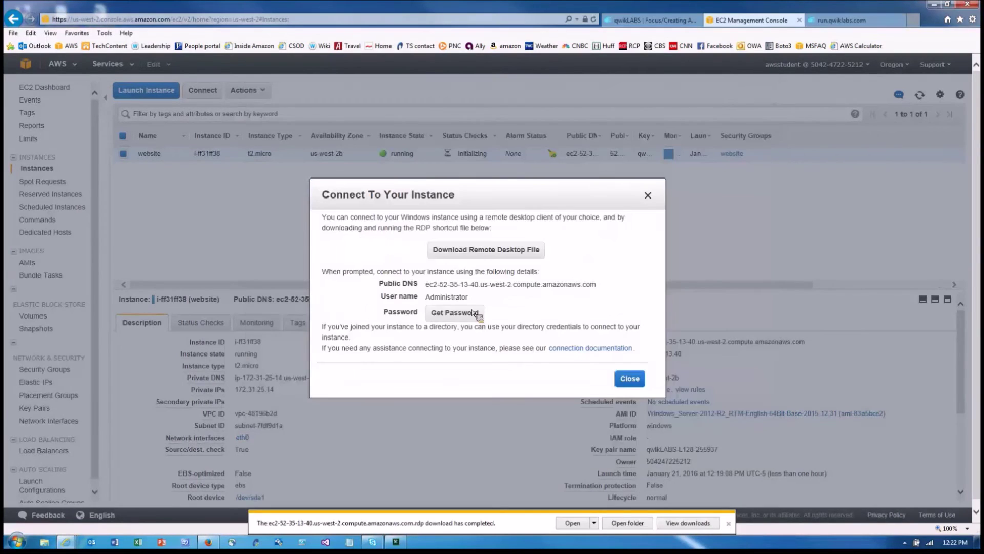
# Decrypt the instance's Administrator password with the key file qwikLABS-L128-255937.pem, copy the password, and close the connection dialog
pyautogui.click(464, 313)
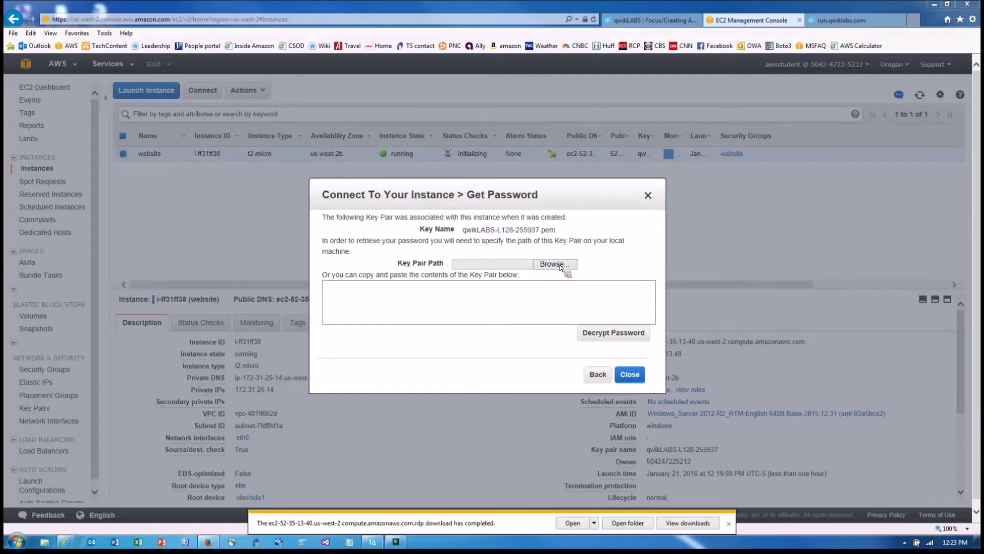
pyautogui.click(561, 268)
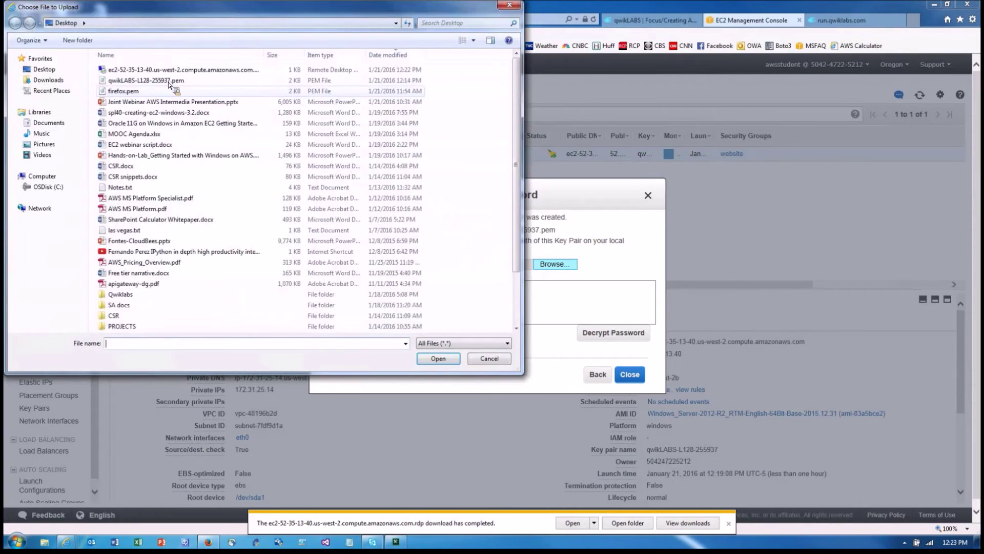
pyautogui.doubleClick(169, 81)
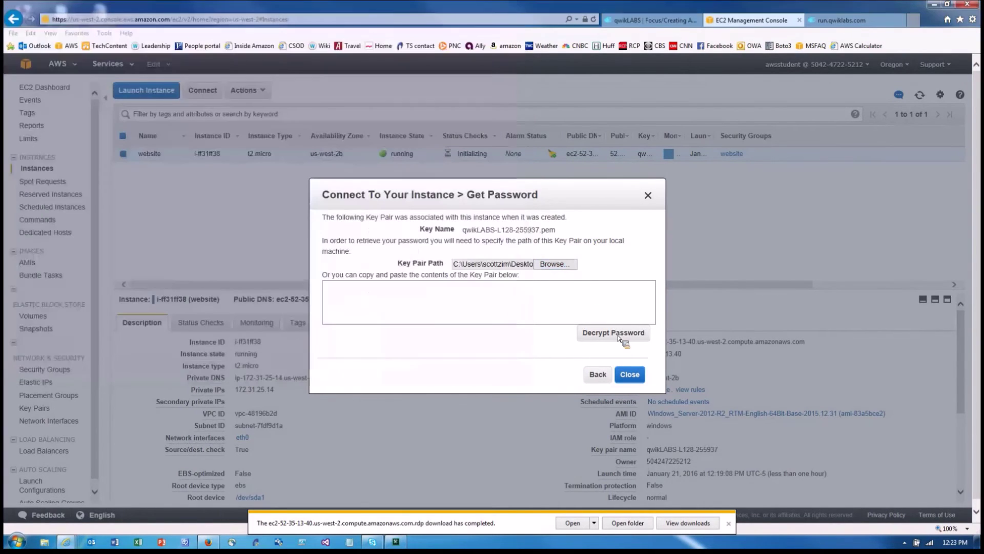
pyautogui.click(619, 336)
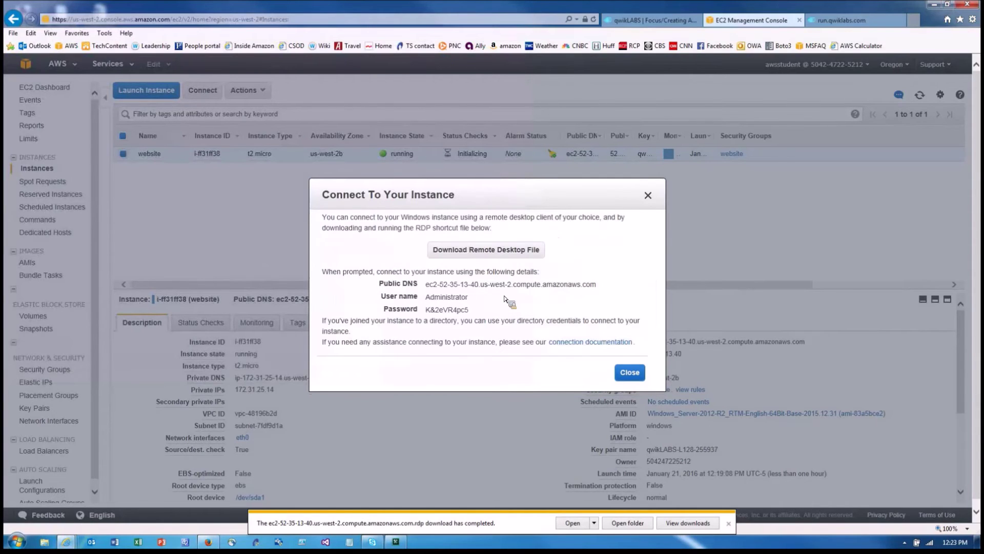
pyautogui.moveTo(476, 311); pyautogui.dragTo(424, 310)
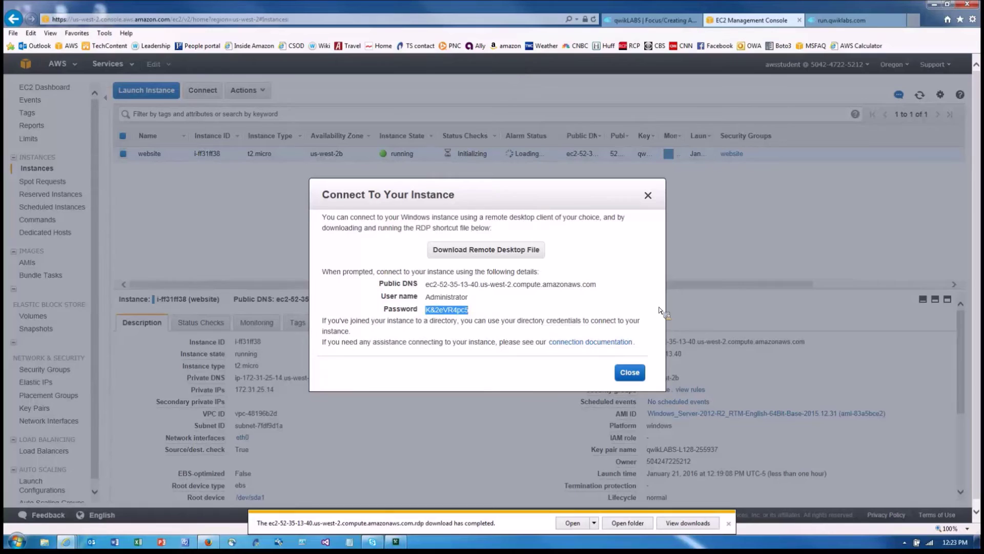
pyautogui.press('Escape')
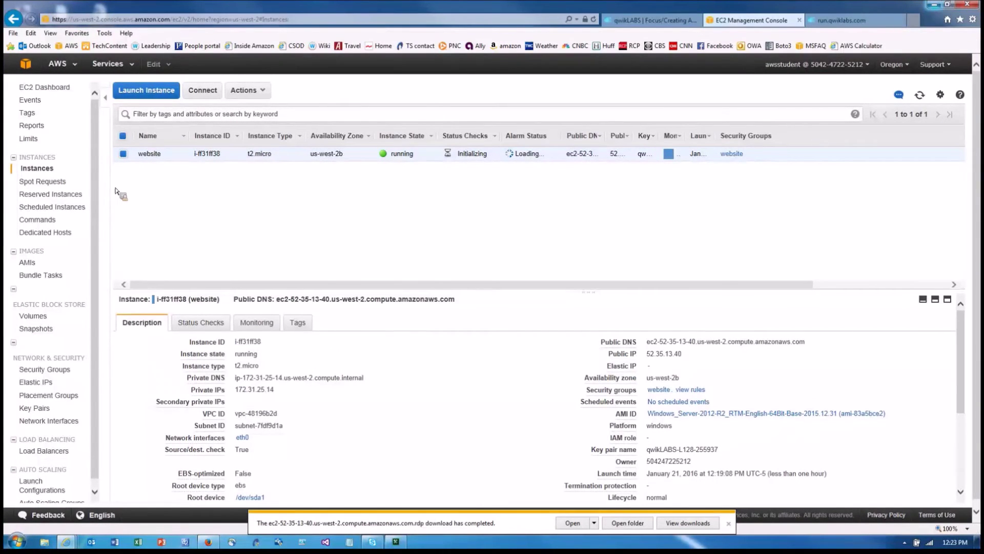
# Open the saved remote desktop file, connect with the instance's Administrator password, and accept the publisher and certificate warnings
pyautogui.press('super+d')
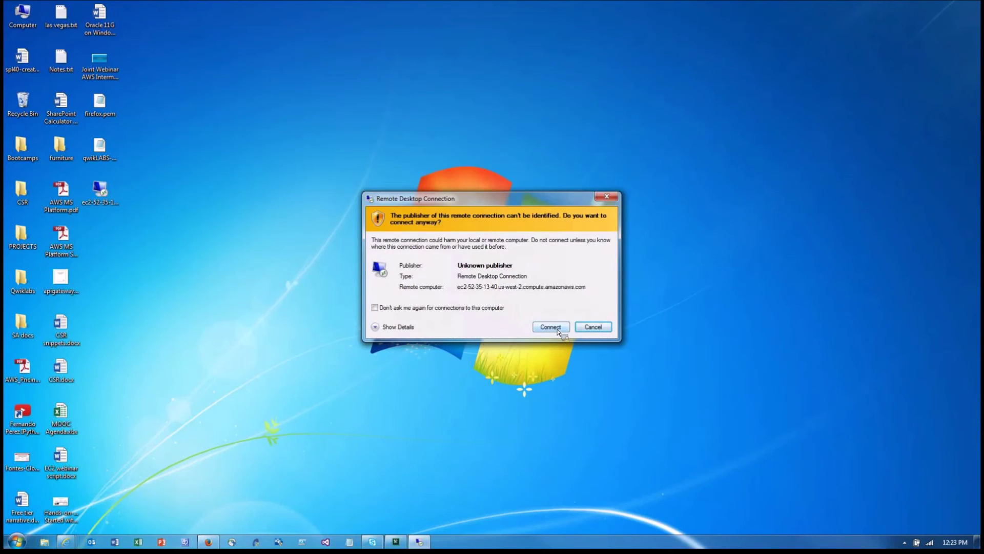
pyautogui.click(551, 327)
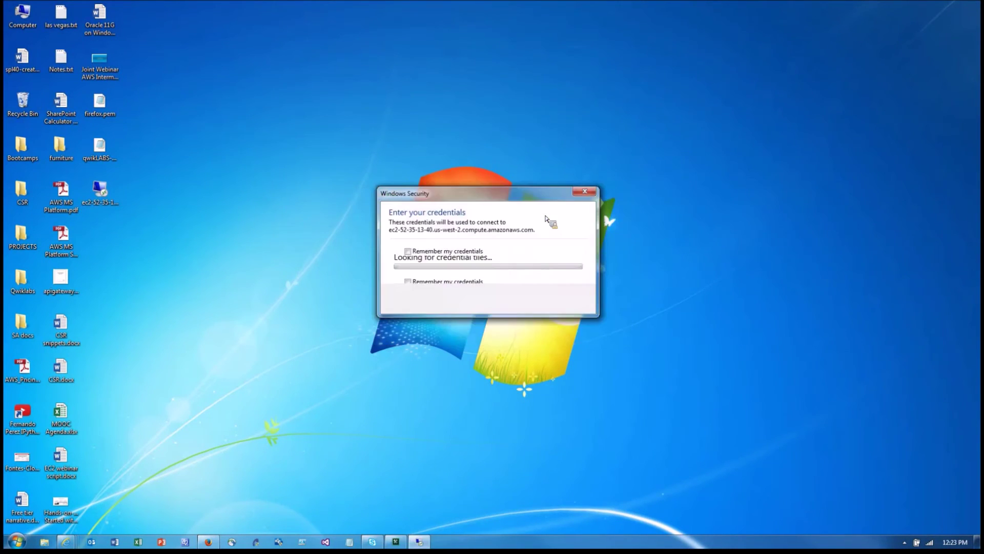
pyautogui.hotkey('ctrl', 'v')
pyautogui.click(530, 342)
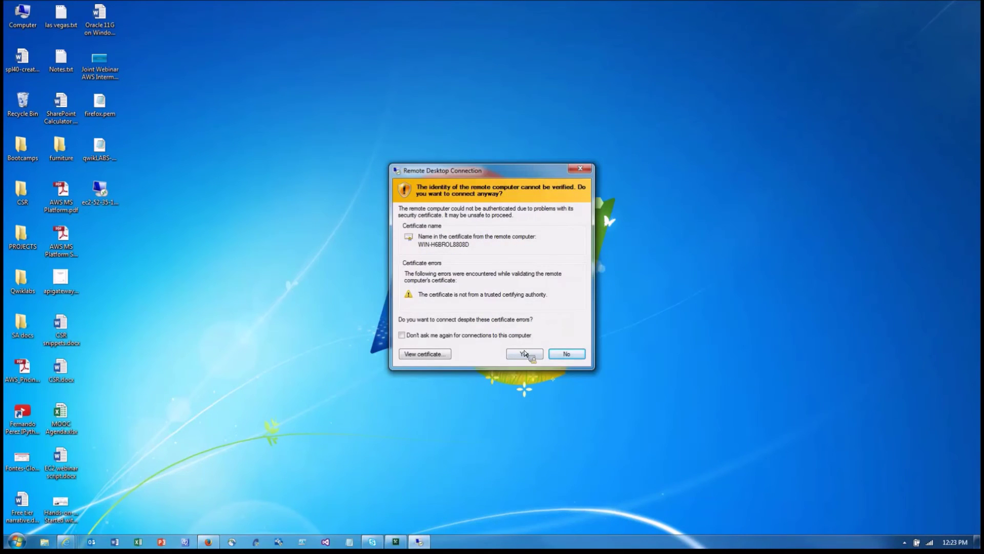
pyautogui.click(525, 354)
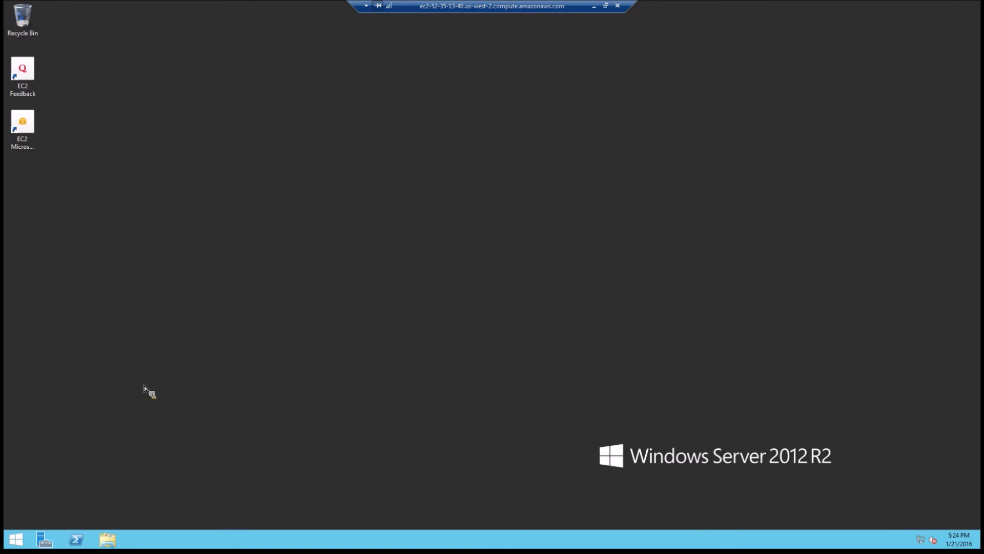
# Review All Servers and Local Server in Server Manager, refreshing the server data and checking the refresh task's progress
pyautogui.click(76, 539)
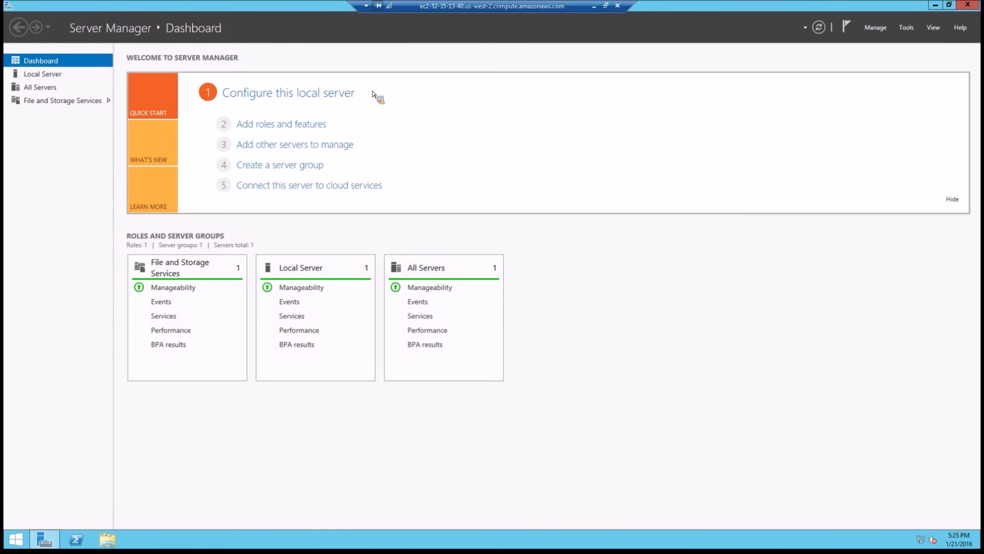
pyautogui.click(50, 90)
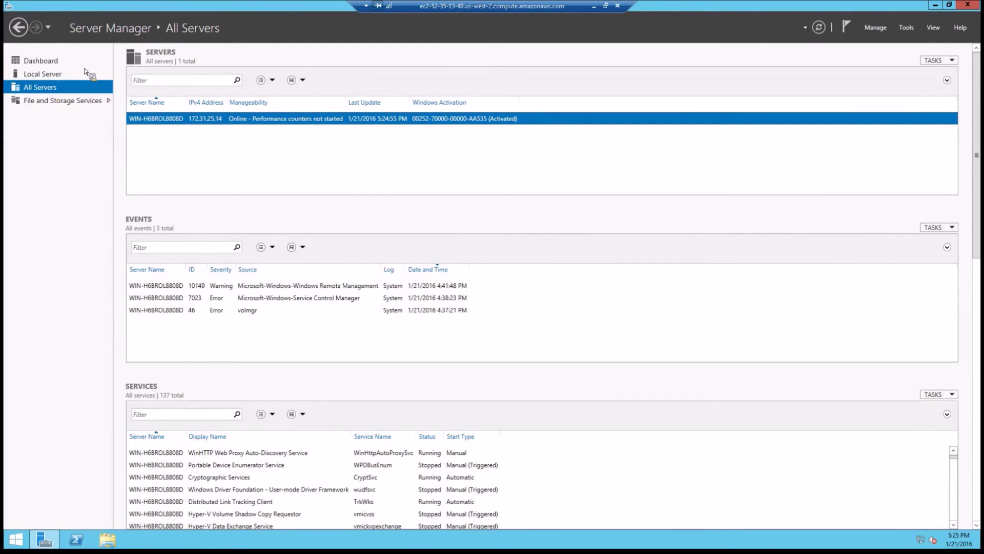
pyautogui.click(820, 28)
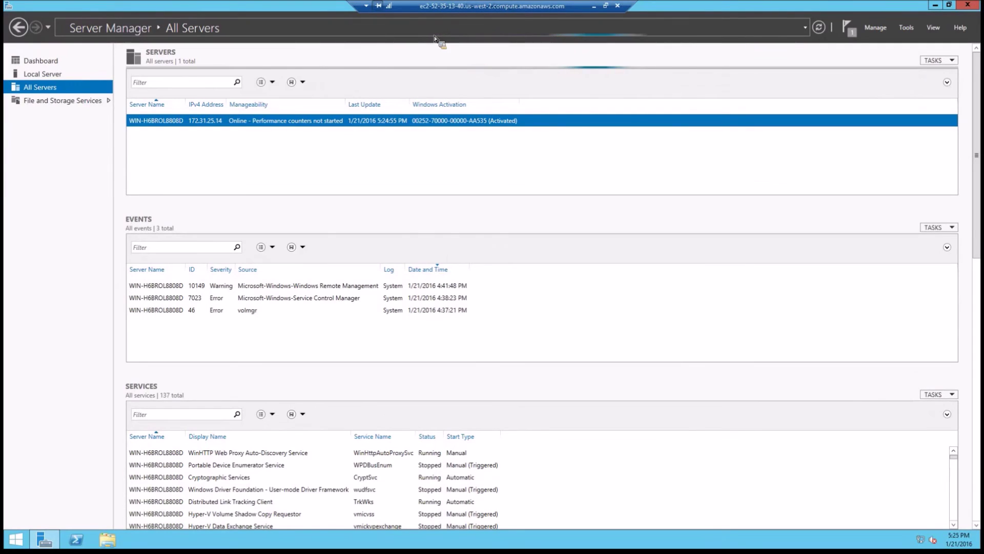
pyautogui.click(49, 77)
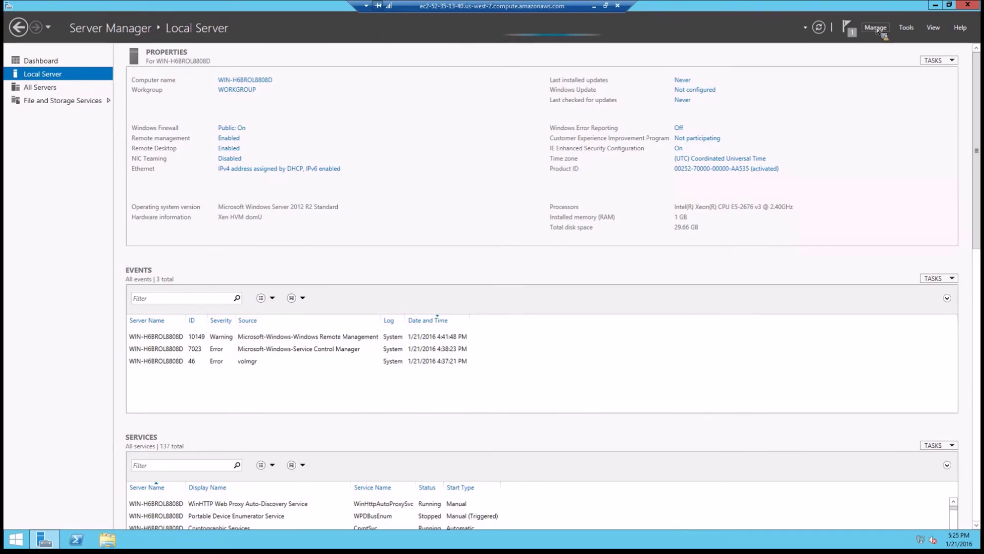
pyautogui.click(851, 32)
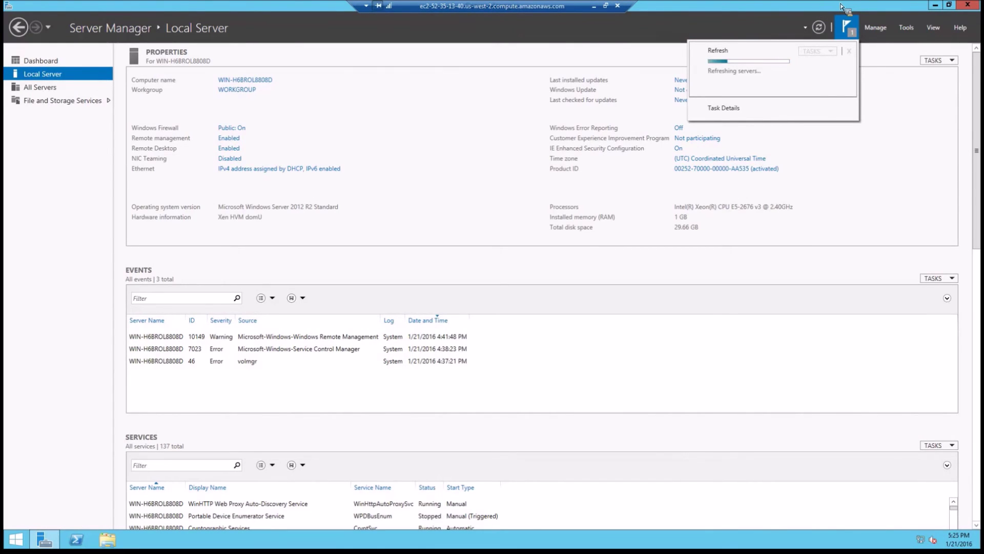
pyautogui.click(879, 33)
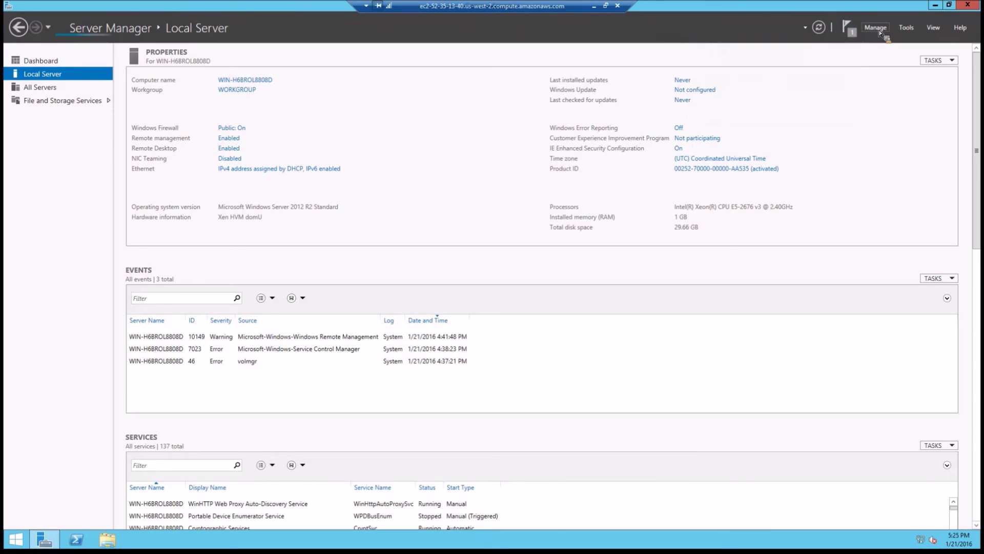
pyautogui.click(879, 33)
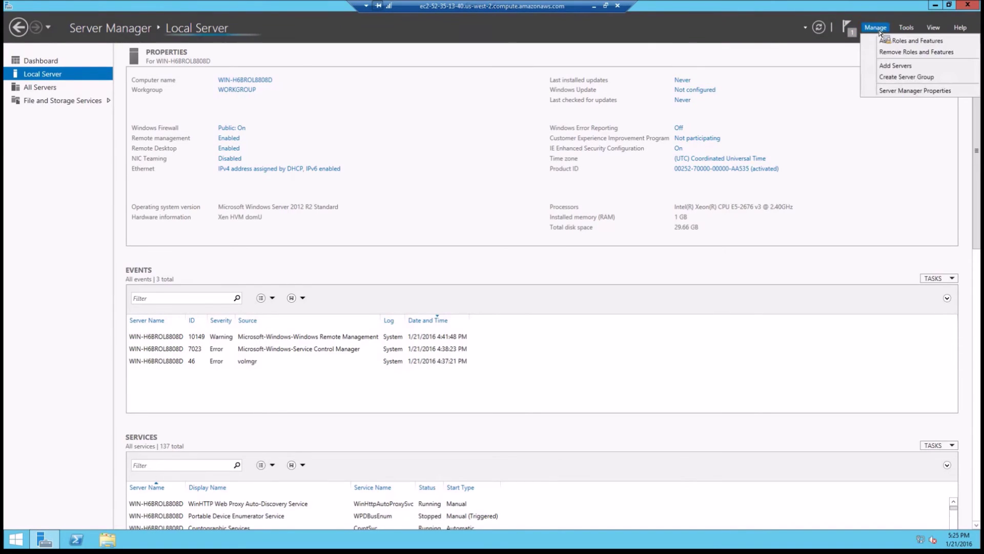
pyautogui.click(906, 31)
pyautogui.click(906, 32)
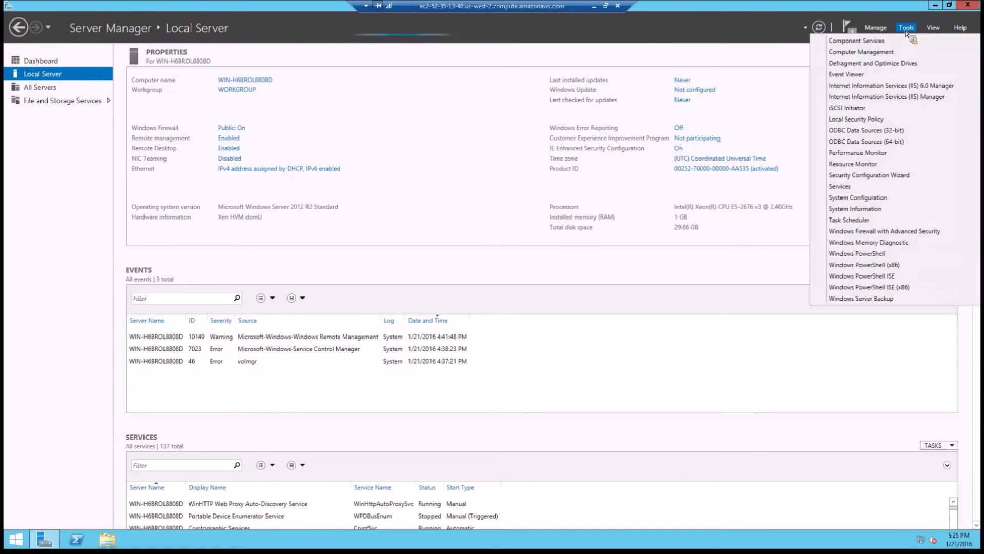
pyautogui.click(866, 53)
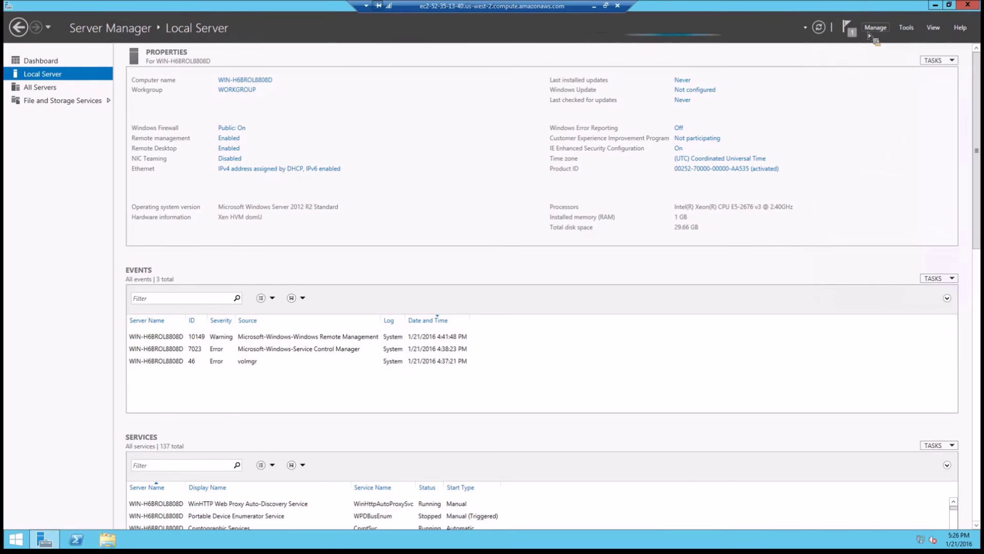
pyautogui.click(911, 30)
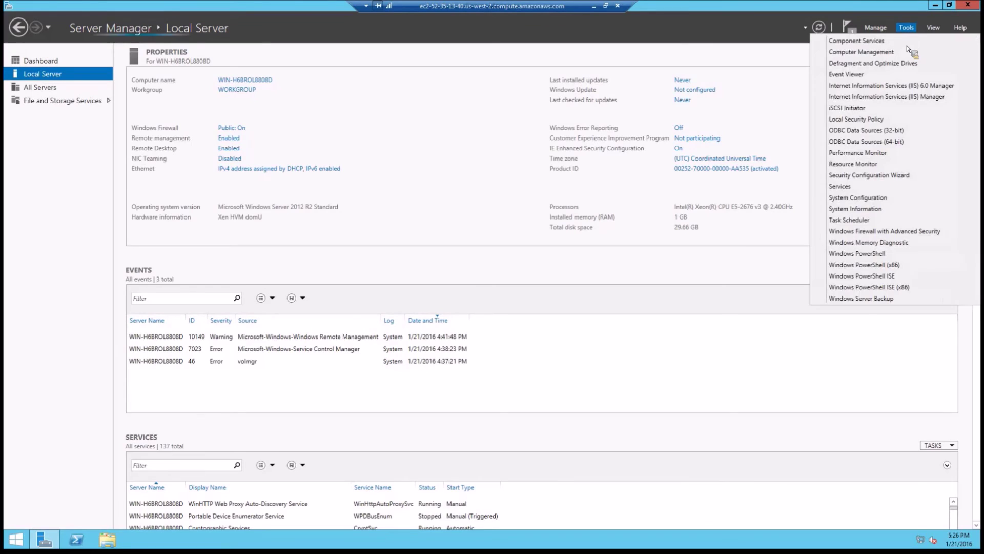
pyautogui.click(907, 99)
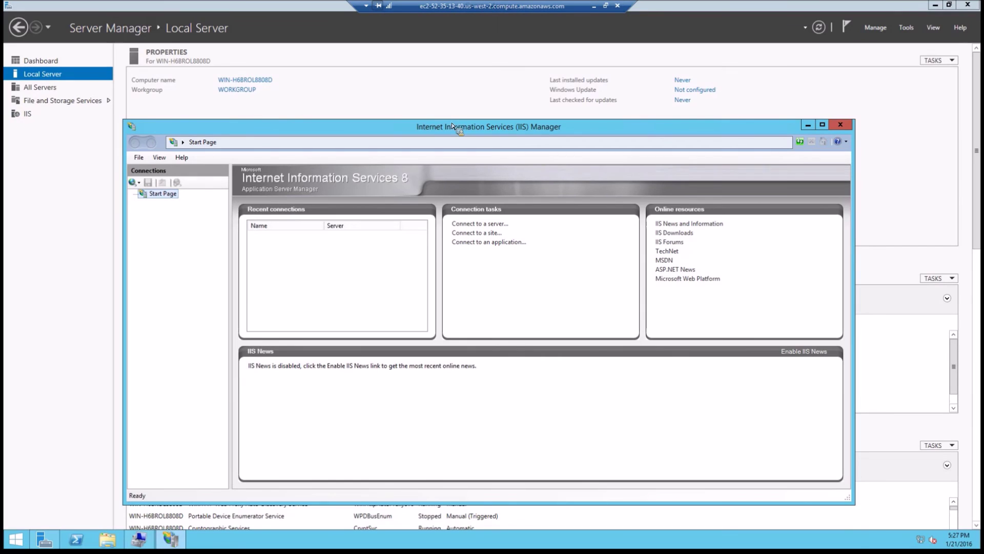
pyautogui.click(841, 125)
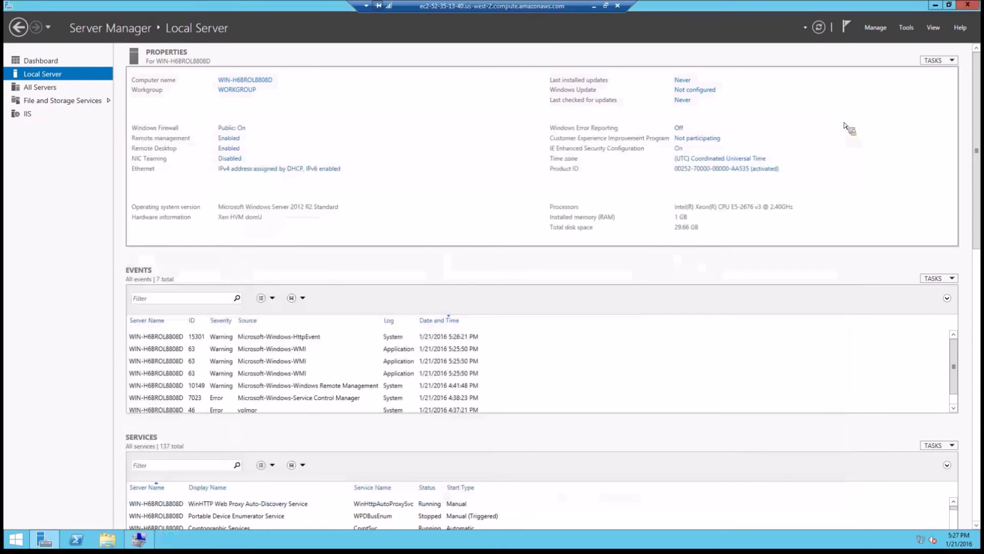
# Open IIS Manager for the server listed under IIS, connect to its node, and decline the Microsoft Web Platform offer
pyautogui.click(27, 113)
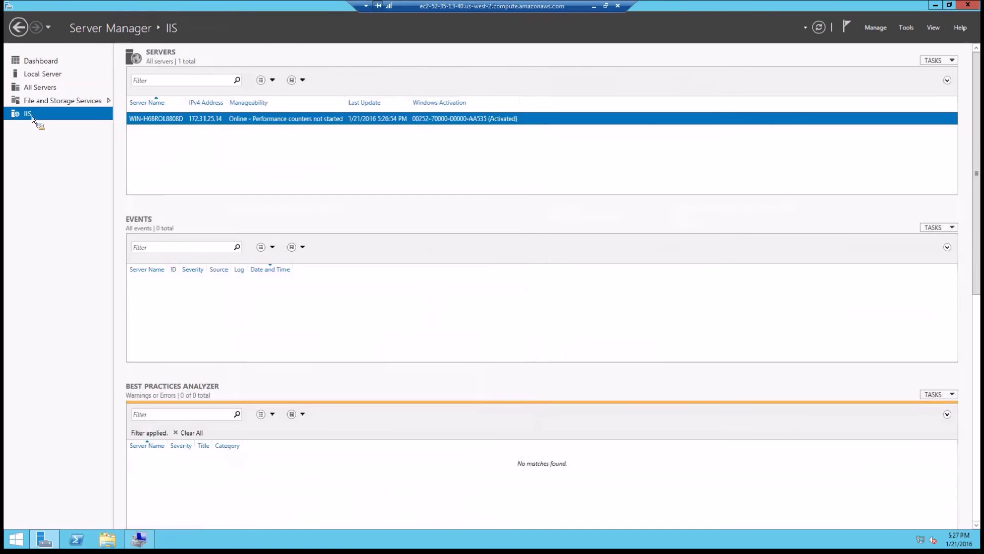
pyautogui.rightClick(235, 123)
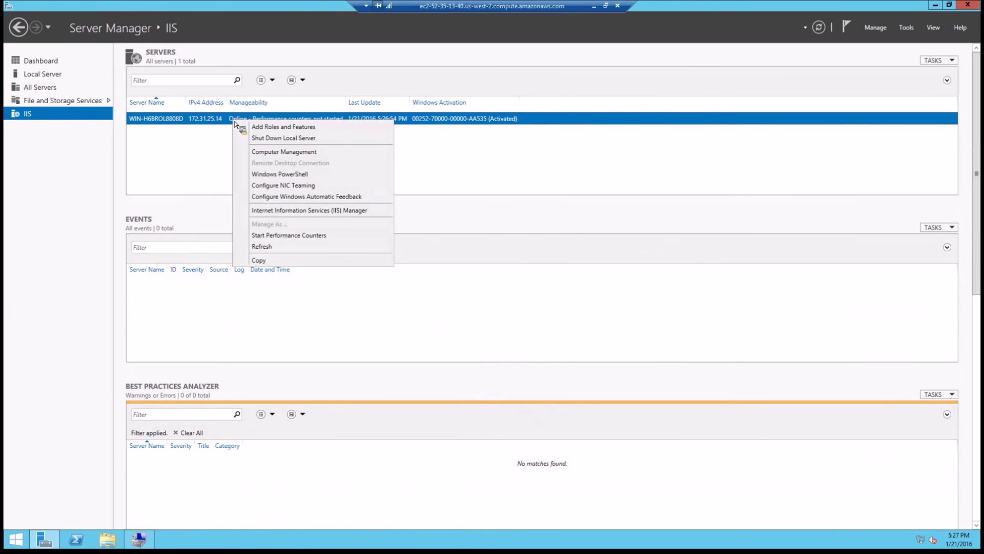
pyautogui.click(309, 210)
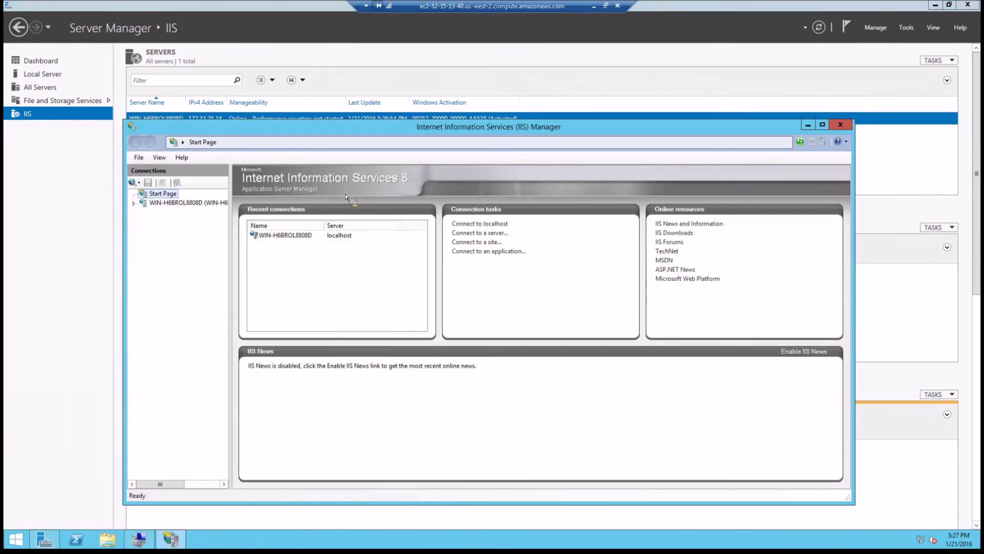
pyautogui.doubleClick(165, 204)
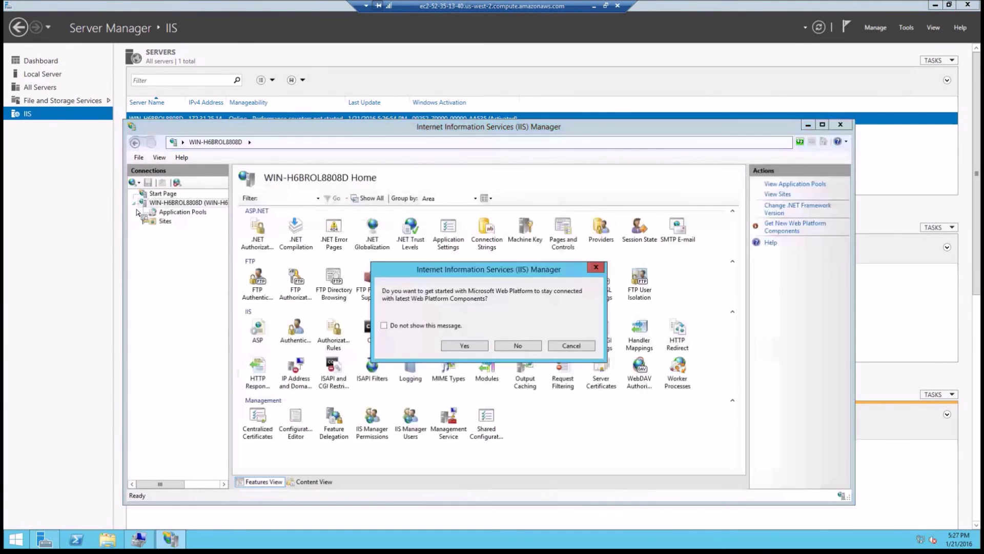
pyautogui.click(529, 347)
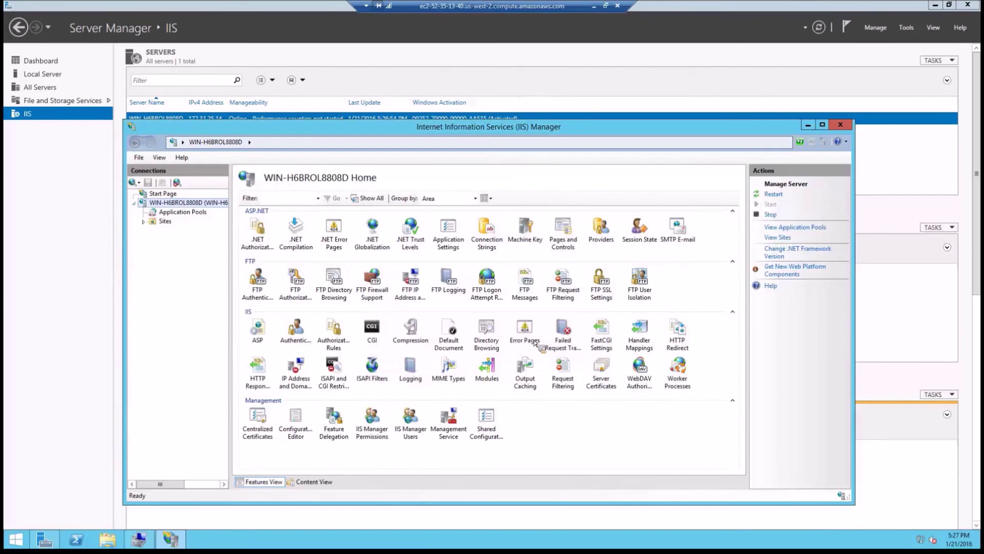
pyautogui.doubleClick(161, 224)
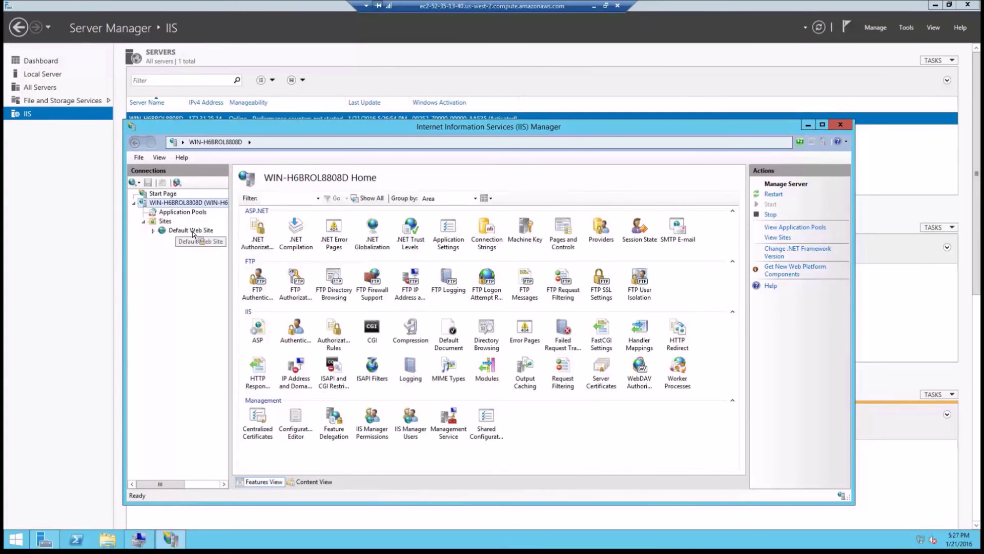
pyautogui.rightClick(191, 230)
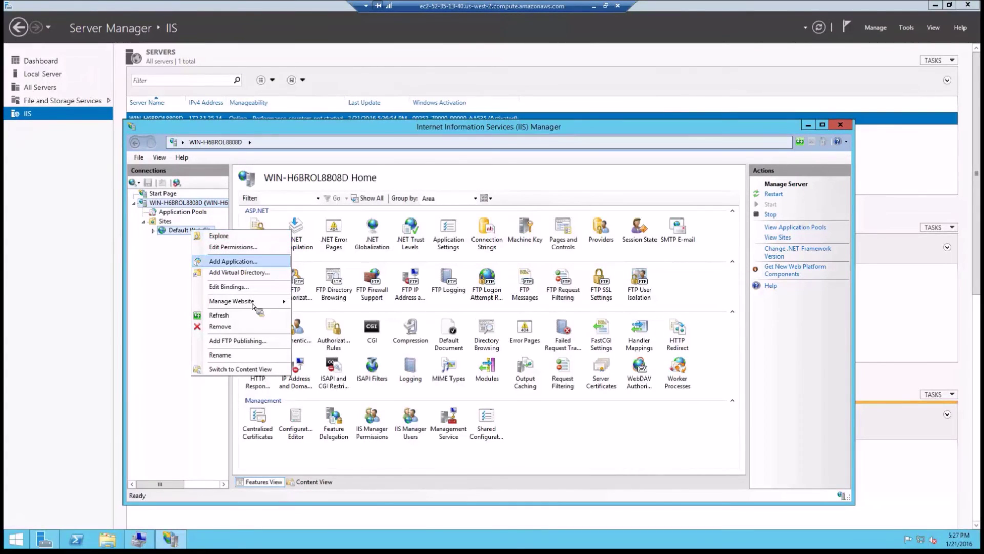
pyautogui.moveTo(264, 308)
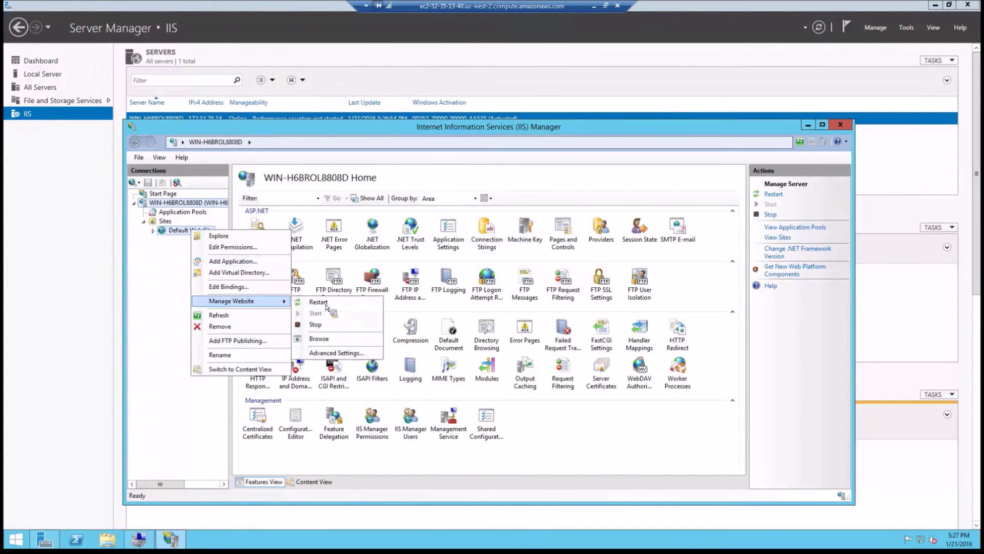
pyautogui.click(328, 339)
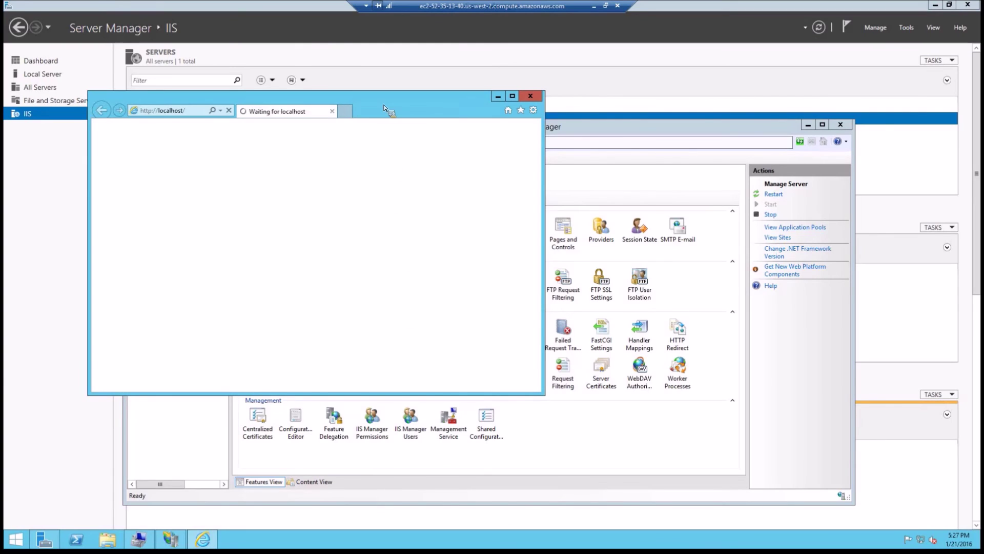
pyautogui.moveTo(460, 107); pyautogui.dragTo(559, 101)
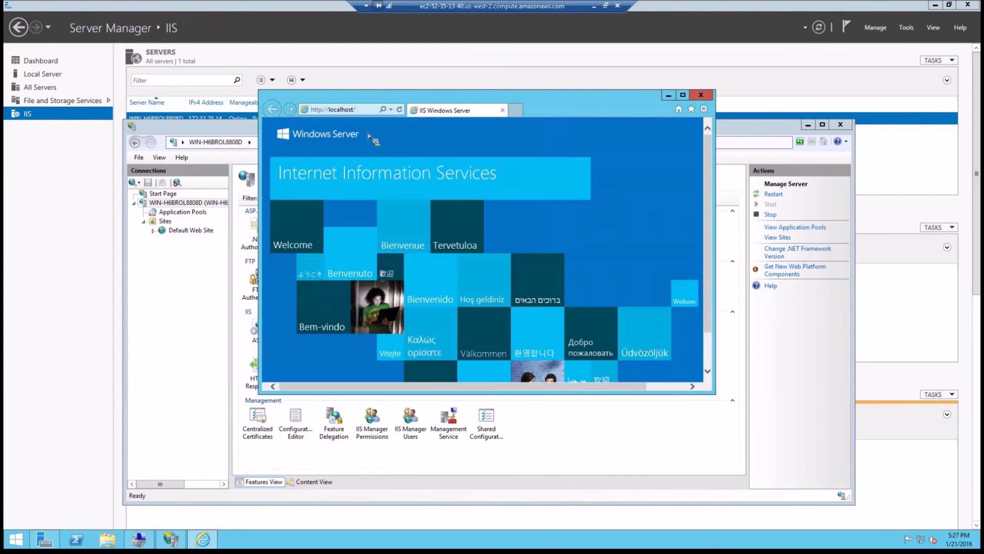
# Explore the Default Web Site's wwwroot folder, open iisstart in Notepad, and enlarge the editor window to show the whole file
pyautogui.rightClick(202, 233)
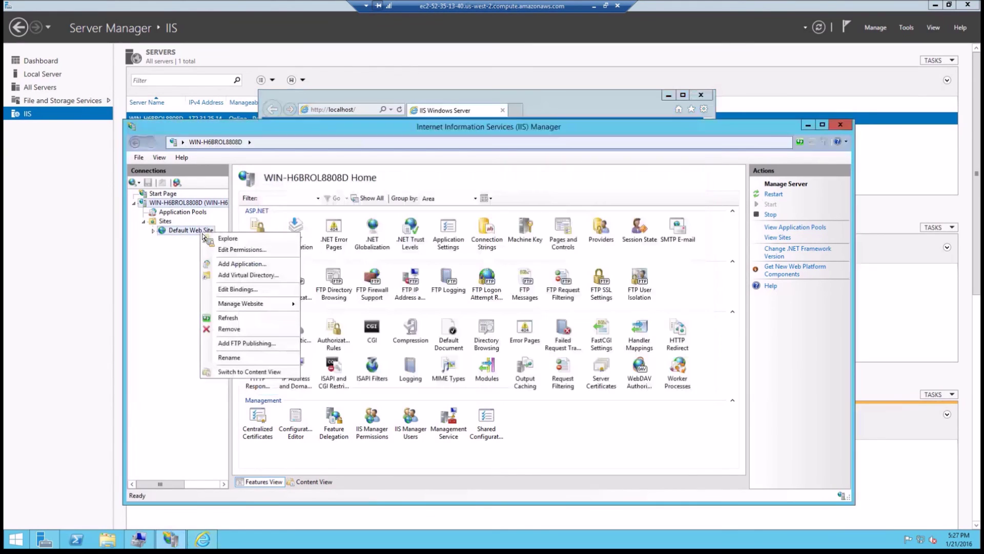
pyautogui.click(248, 240)
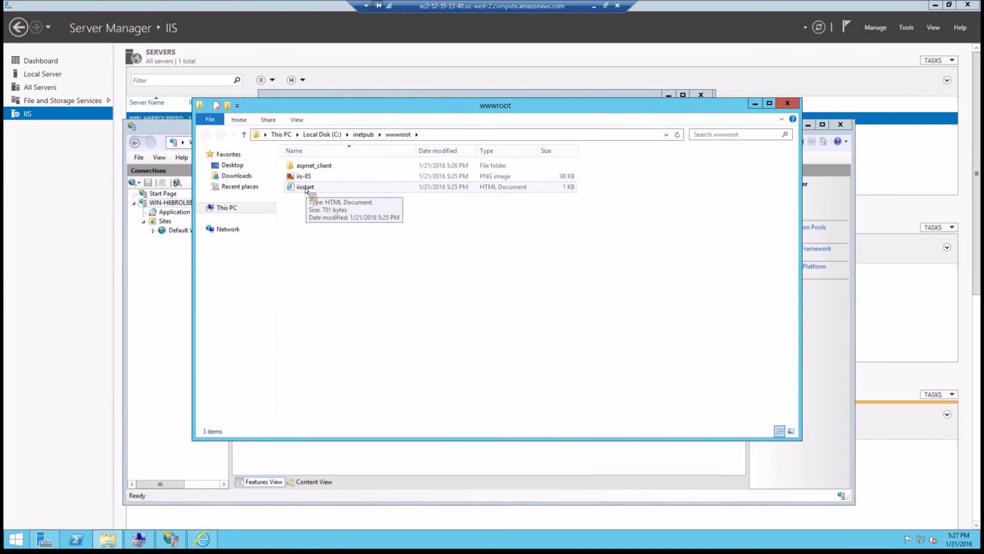
pyautogui.rightClick(305, 187)
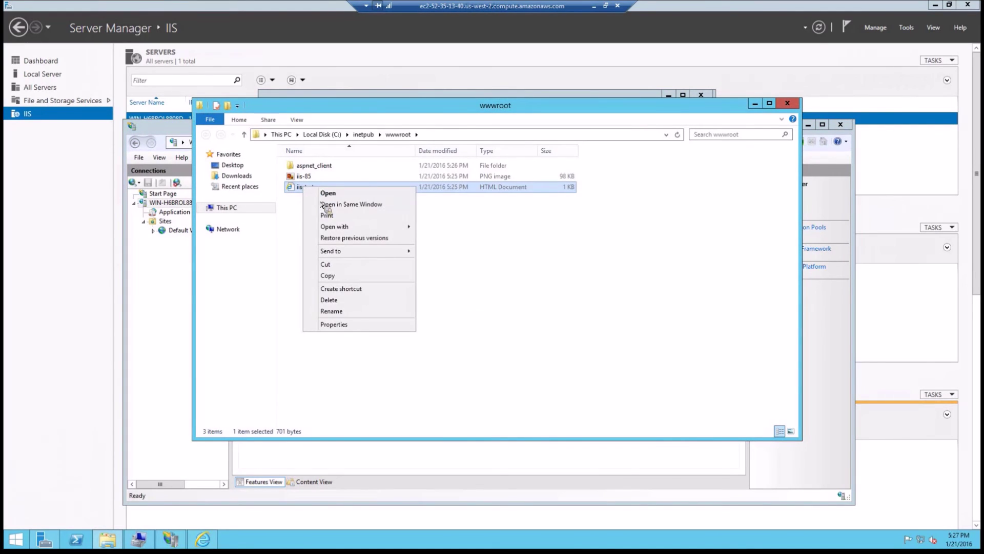
pyautogui.moveTo(336, 227)
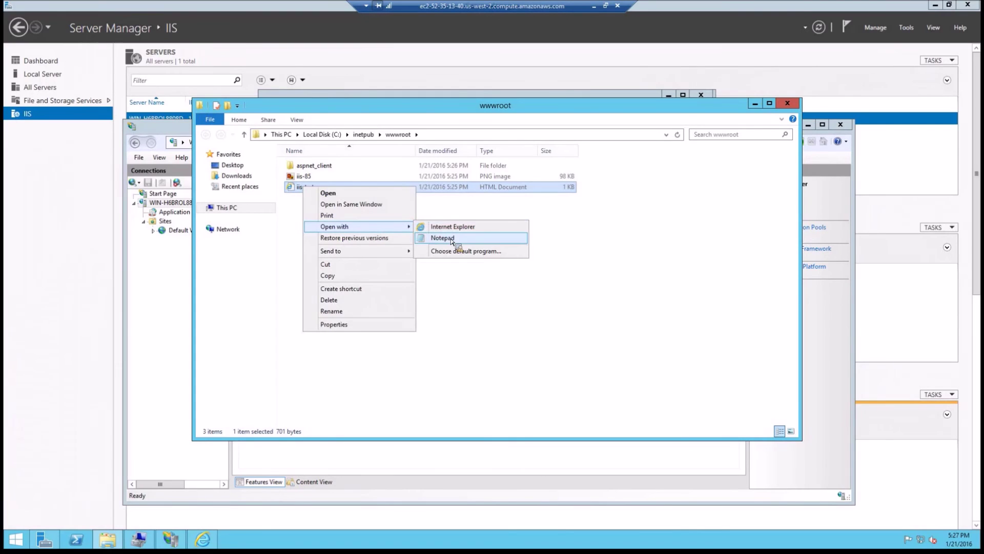
pyautogui.click(454, 240)
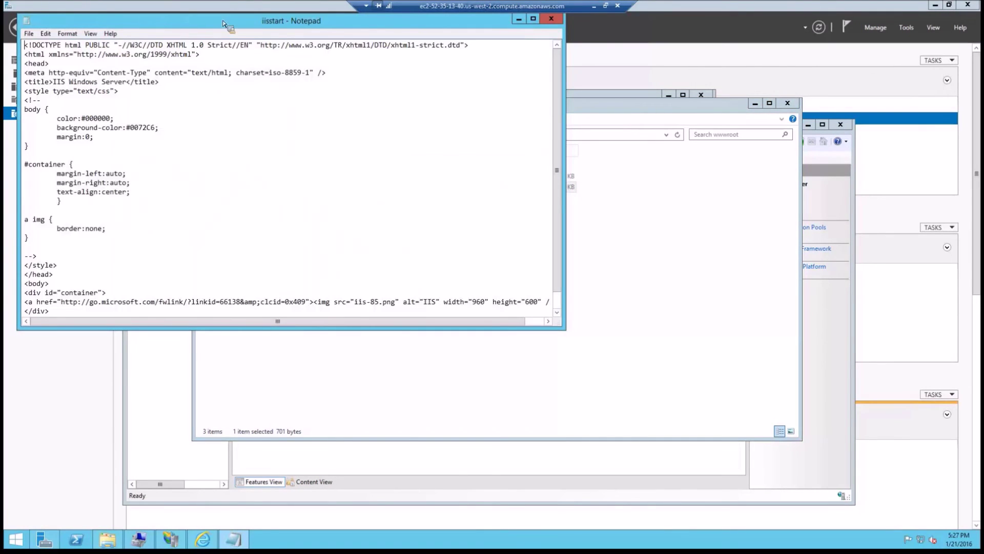
pyautogui.moveTo(227, 26); pyautogui.dragTo(295, 39)
pyautogui.moveTo(268, 339); pyautogui.dragTo(273, 393)
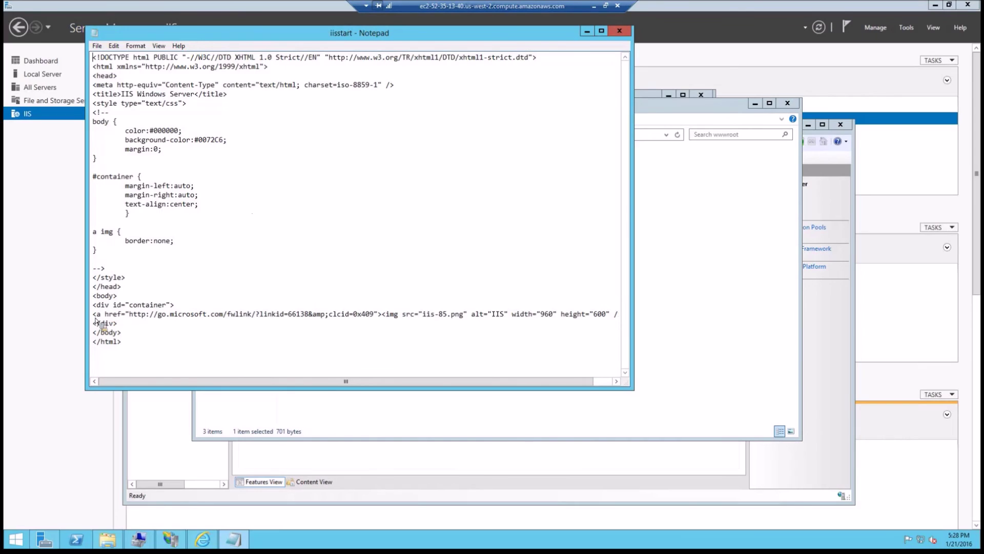
# Delete the line with the go.microsoft.com link and iis-85.png image inside the container div of iisstart
pyautogui.moveTo(98, 319); pyautogui.dragTo(607, 316)
pyautogui.click(617, 321)
pyautogui.keyDown('shift'); pyautogui.click(628, 319); pyautogui.keyUp('shift')
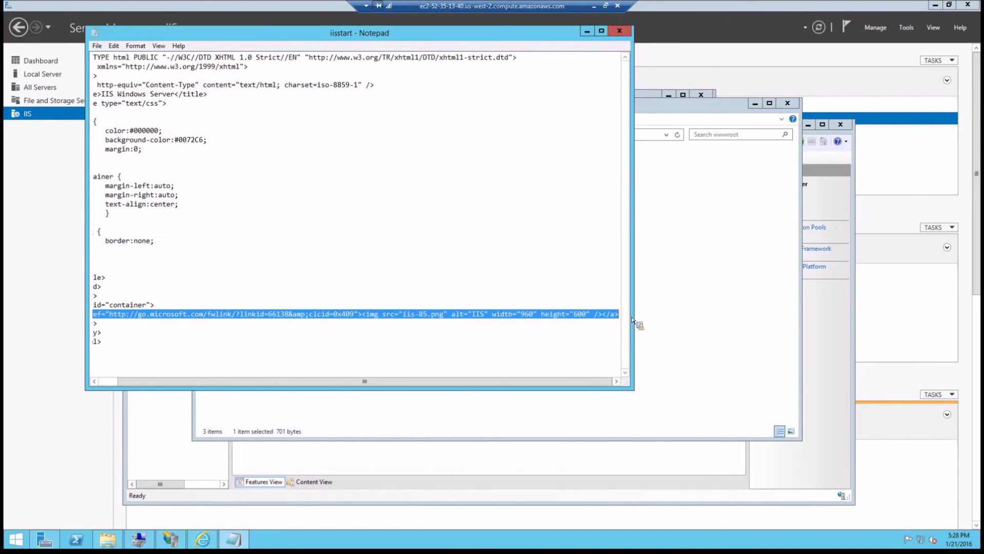
pyautogui.press('Delete')
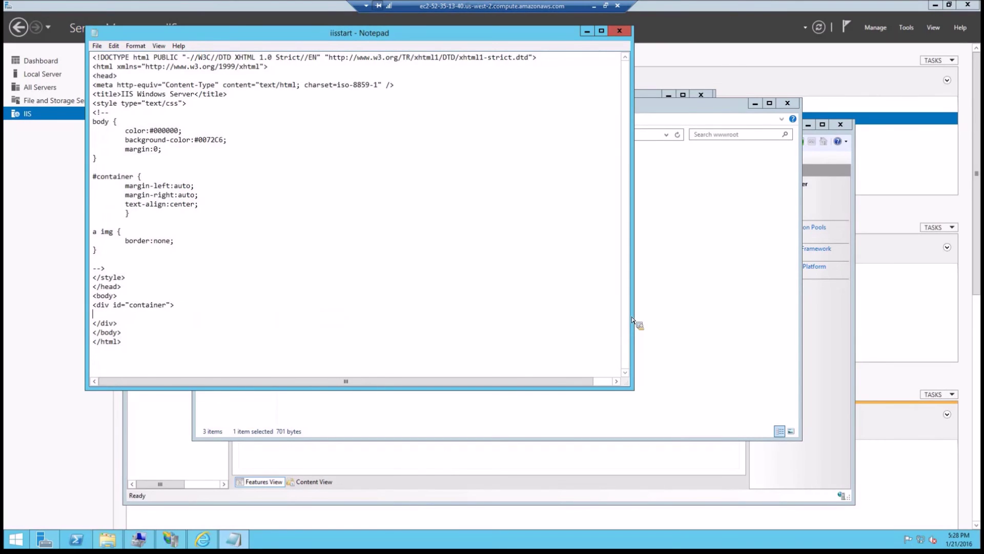
# Copy the four instance metadata link lines from the lab's command reference and paste them inside the container div of iisstart on the remote server
pyautogui.click(595, 8)
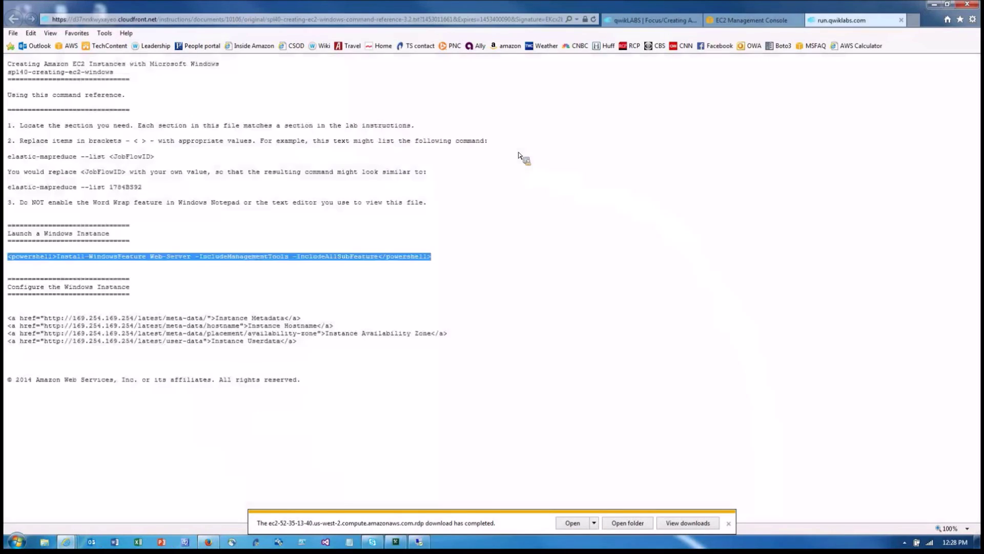
pyautogui.click(107, 257)
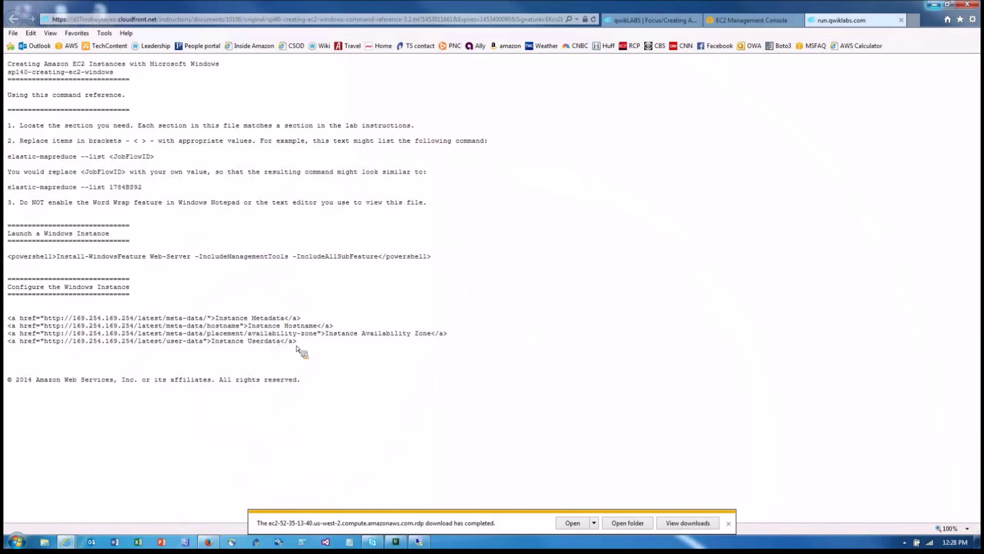
pyautogui.moveTo(302, 348); pyautogui.dragTo(171, 301)
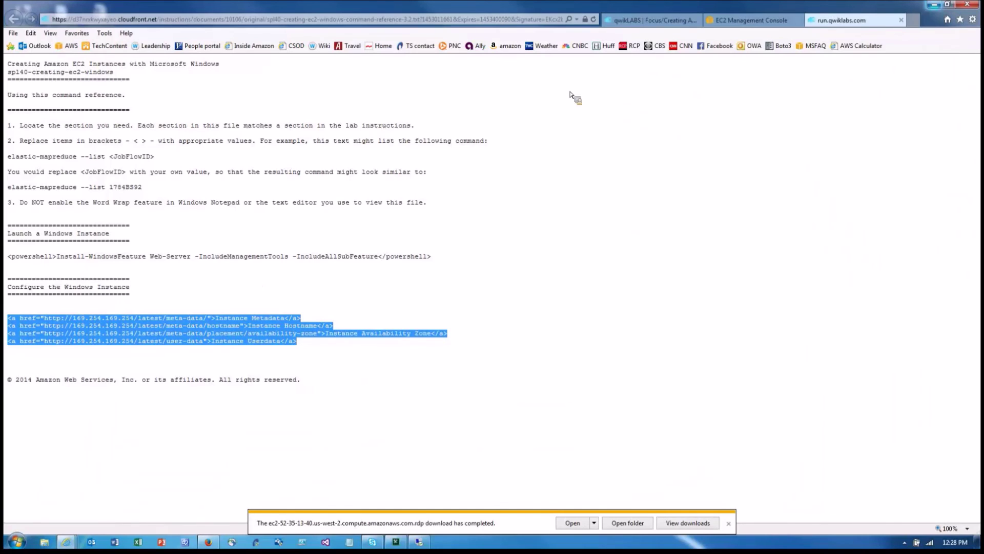
pyautogui.moveTo(646, 133); pyautogui.dragTo(420, 547)
pyautogui.moveTo(569, 306); pyautogui.dragTo(106, 321)
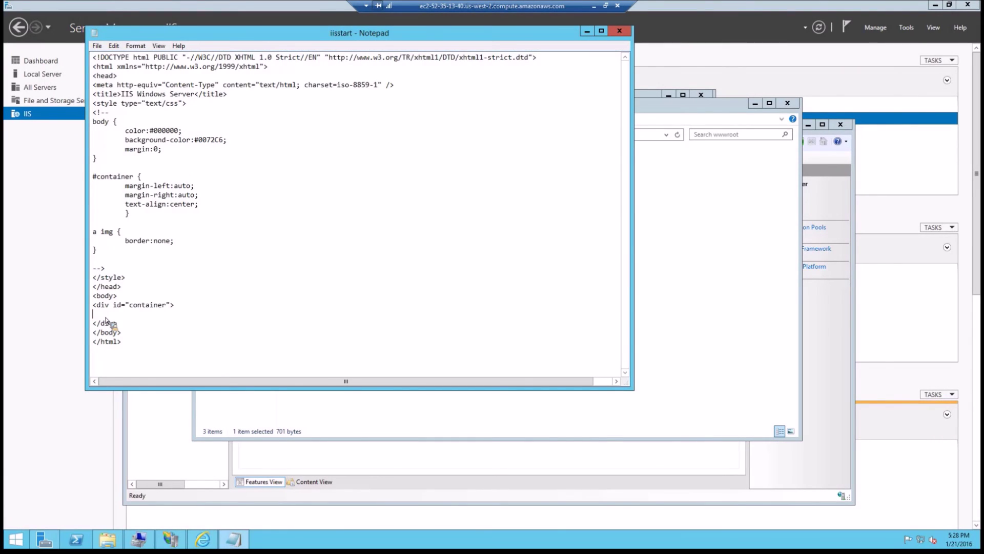
pyautogui.moveTo(105, 321); pyautogui.dragTo(105, 321)
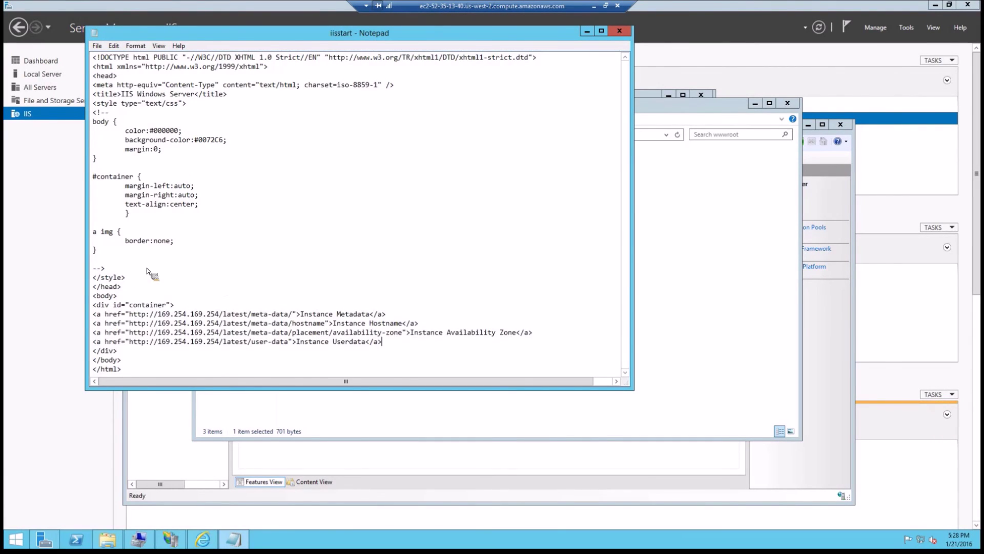
# Delete the entire style block from the head of iisstart and save the file over the existing iisstart.htm in wwwroot
pyautogui.moveTo(134, 280); pyautogui.dragTo(48, 112)
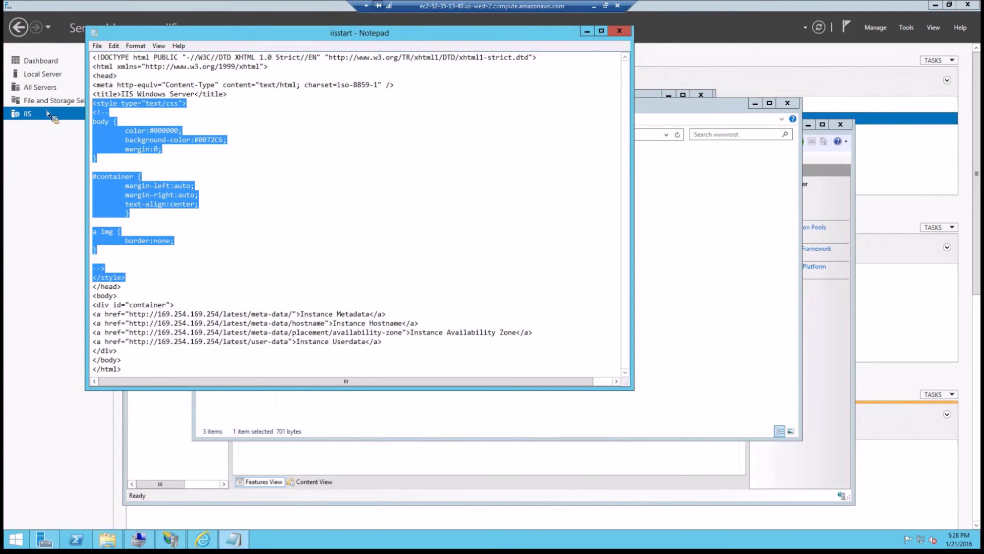
pyautogui.press('Delete')
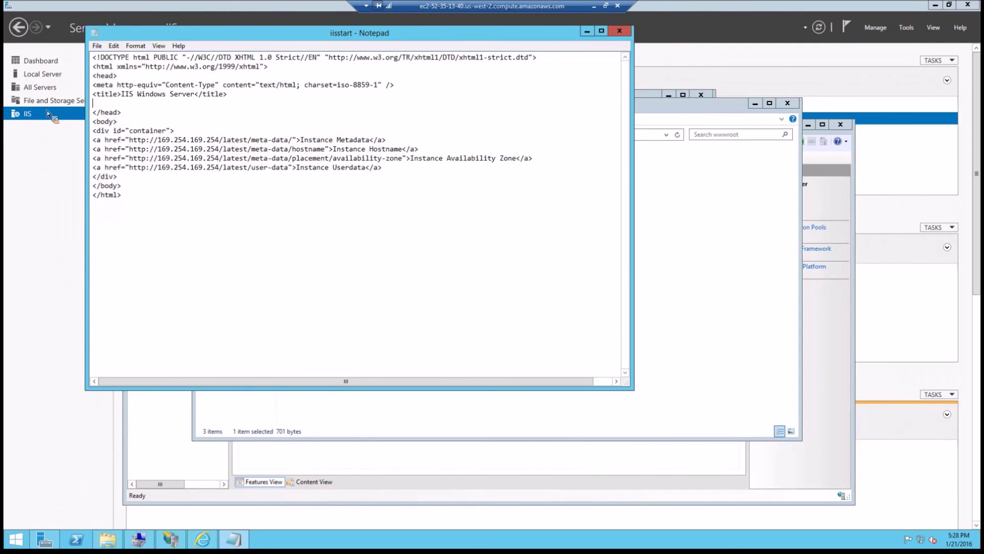
pyautogui.click(97, 46)
pyautogui.click(126, 97)
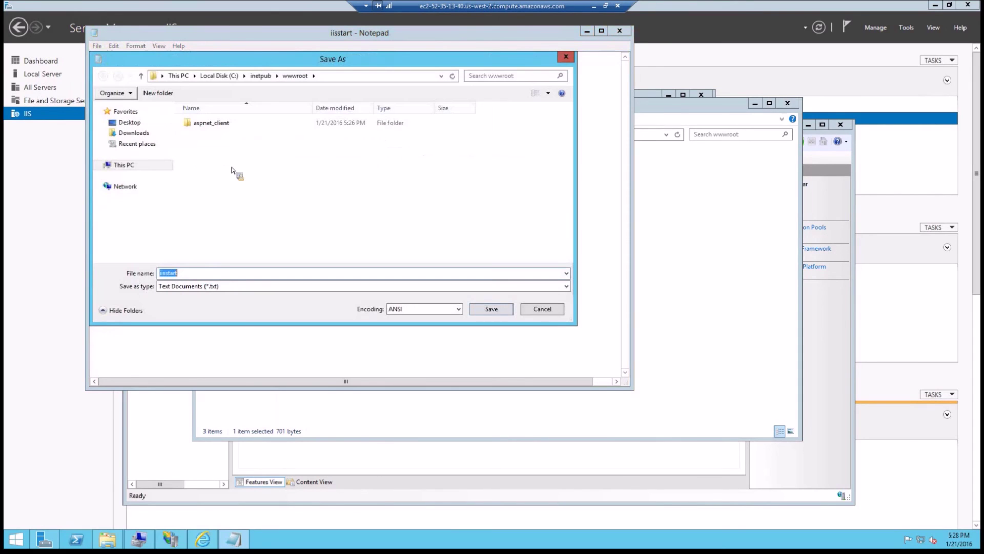
pyautogui.click(492, 310)
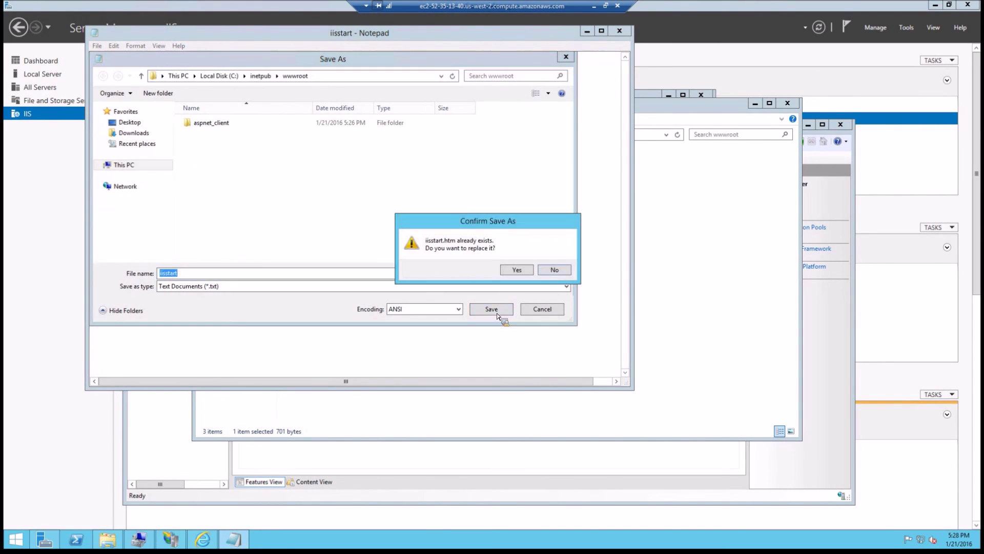
pyautogui.click(531, 269)
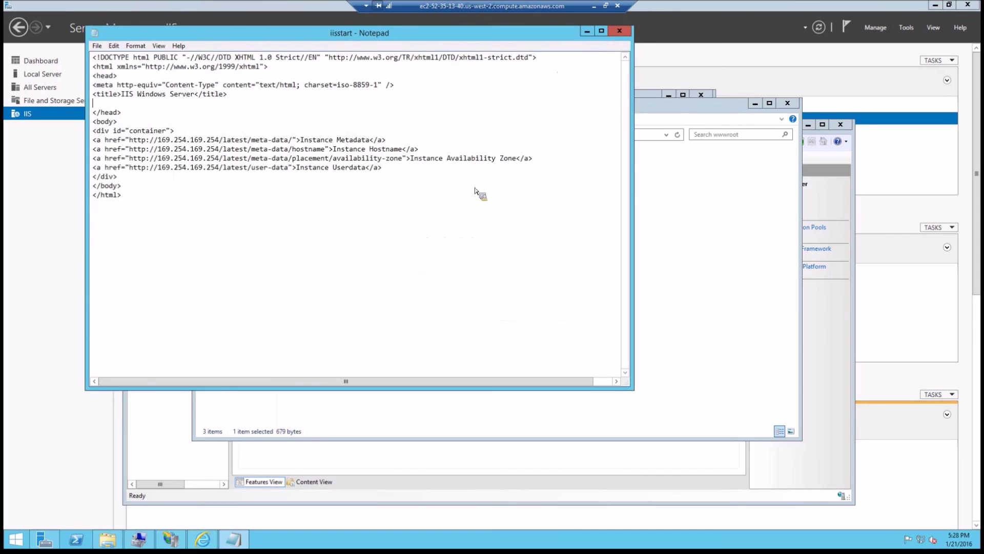
pyautogui.click(203, 539)
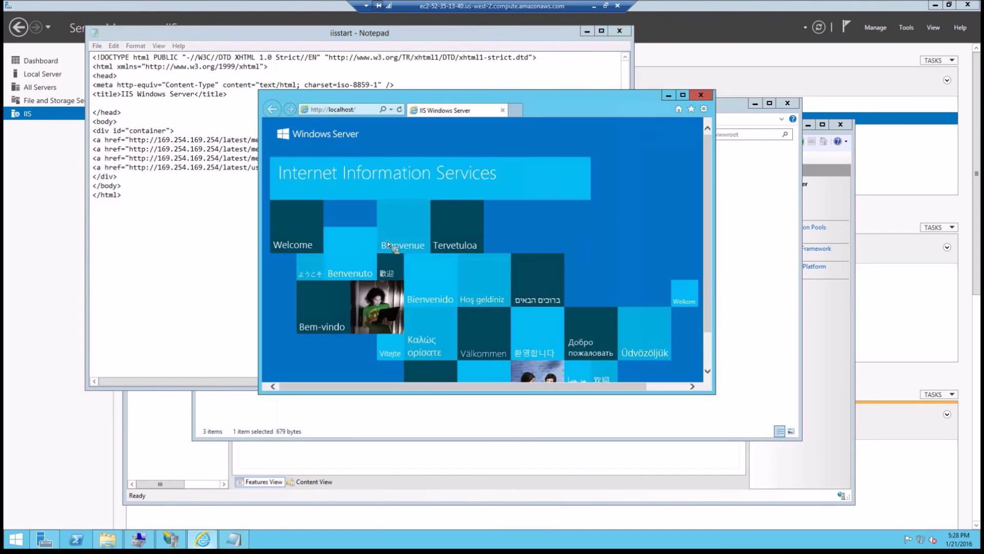
pyautogui.click(401, 112)
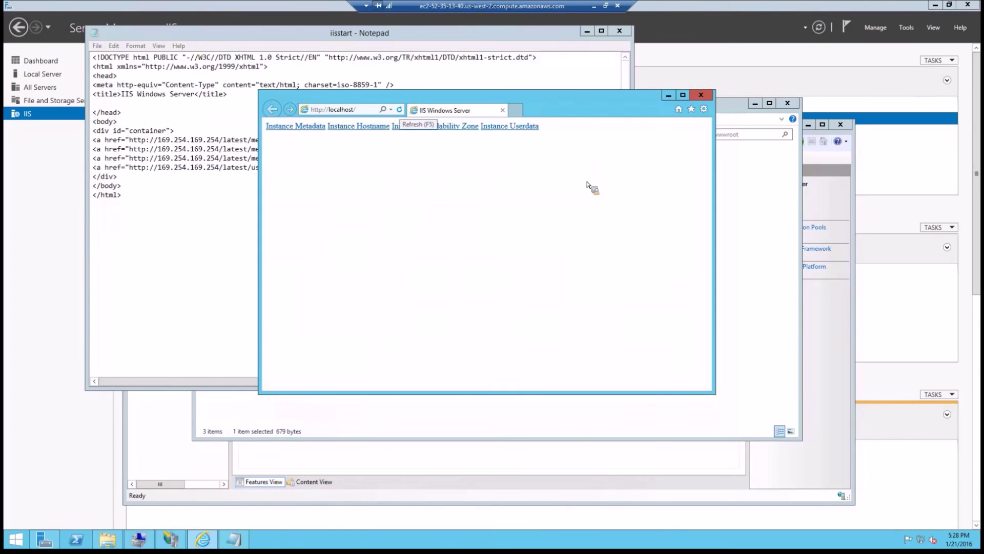
pyautogui.click(317, 127)
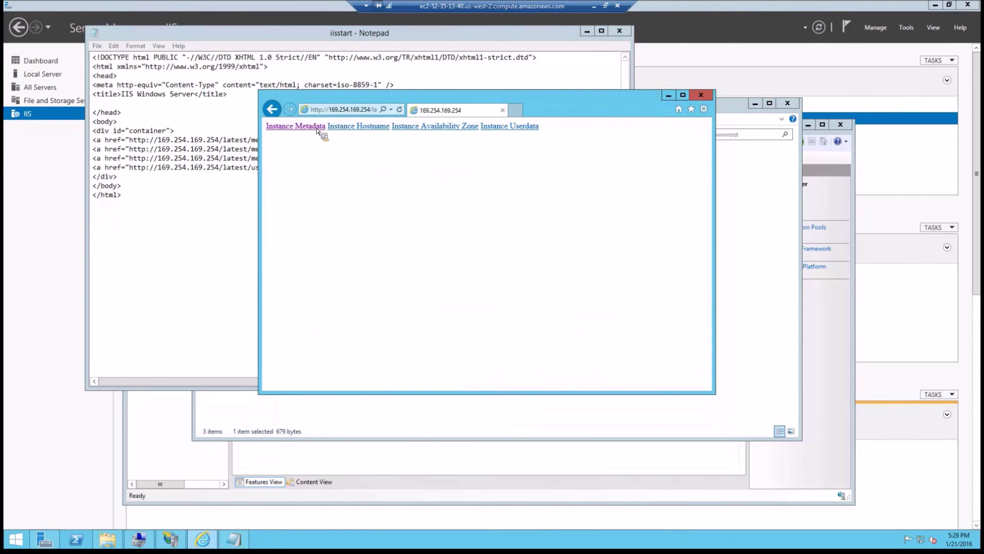
pyautogui.click(272, 108)
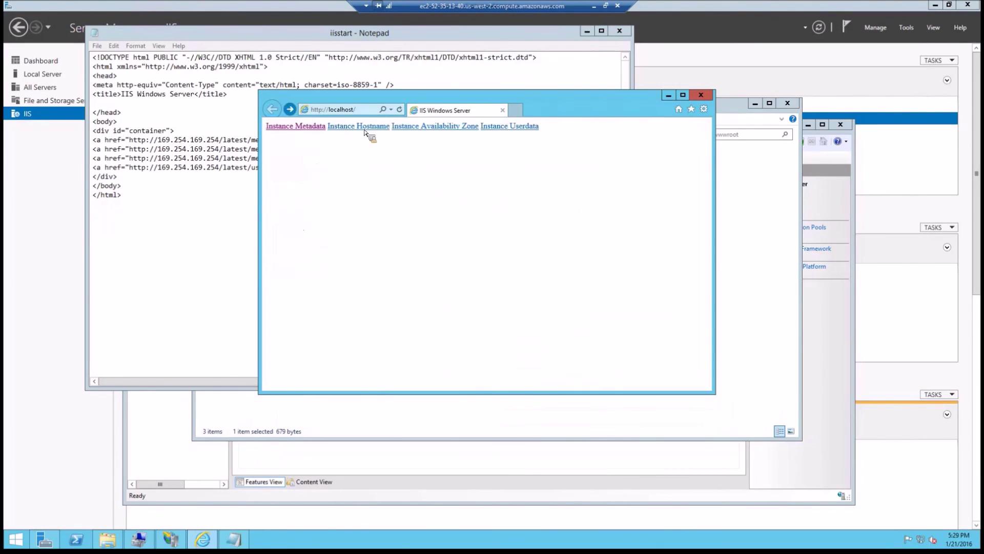
pyautogui.click(365, 129)
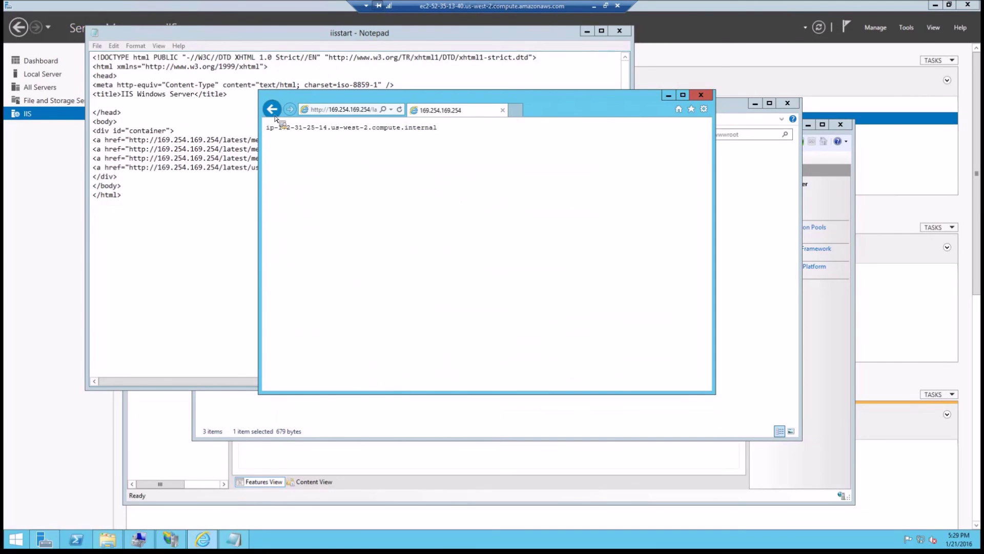
pyautogui.click(271, 115)
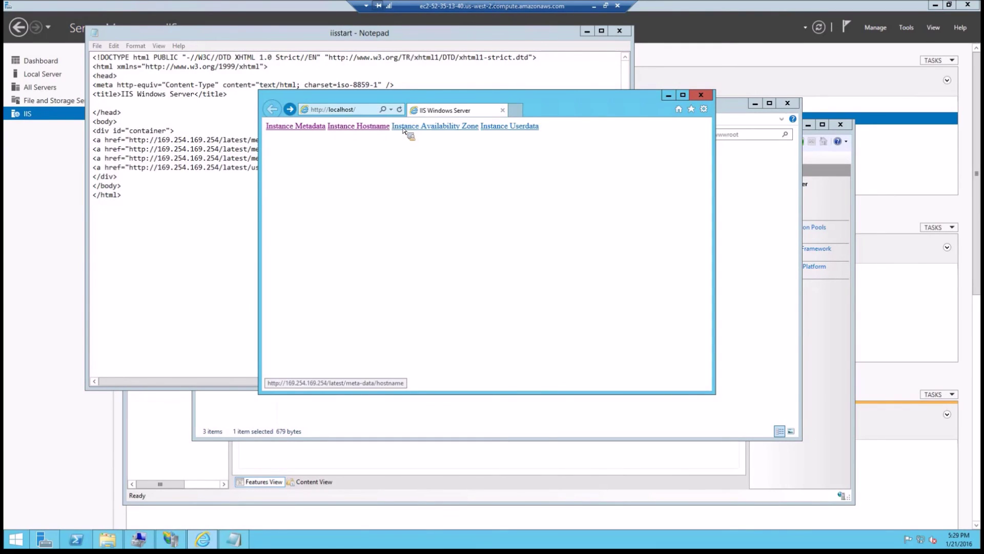
pyautogui.click(409, 131)
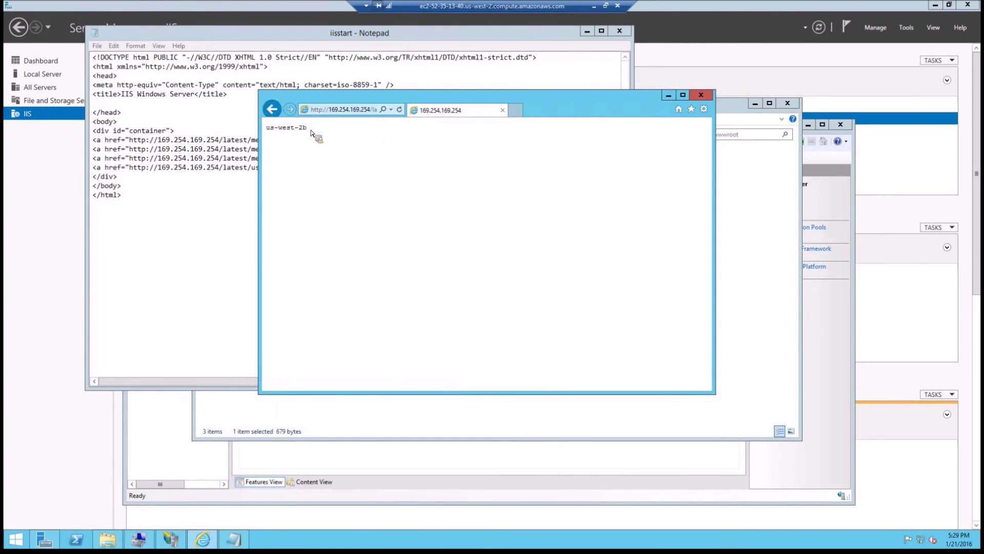
pyautogui.click(272, 109)
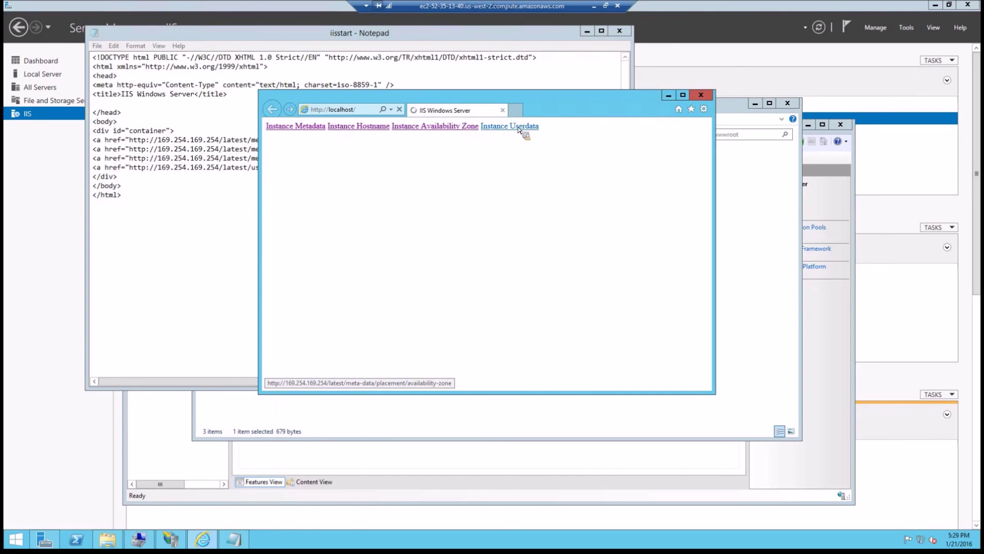
pyautogui.click(519, 129)
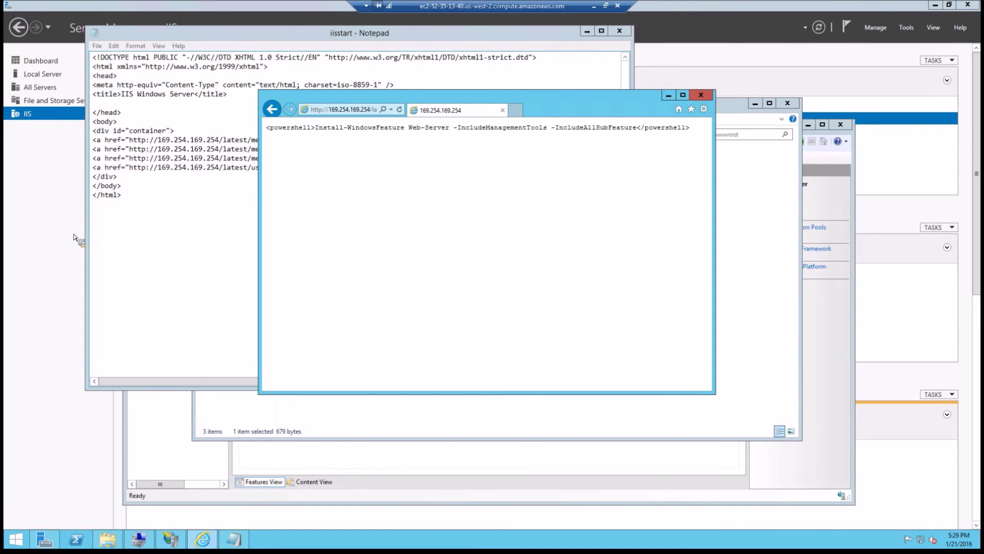
# Switch to the local browser's EC2 Management Console and allocate a new Elastic IP address
pyautogui.click(594, 10)
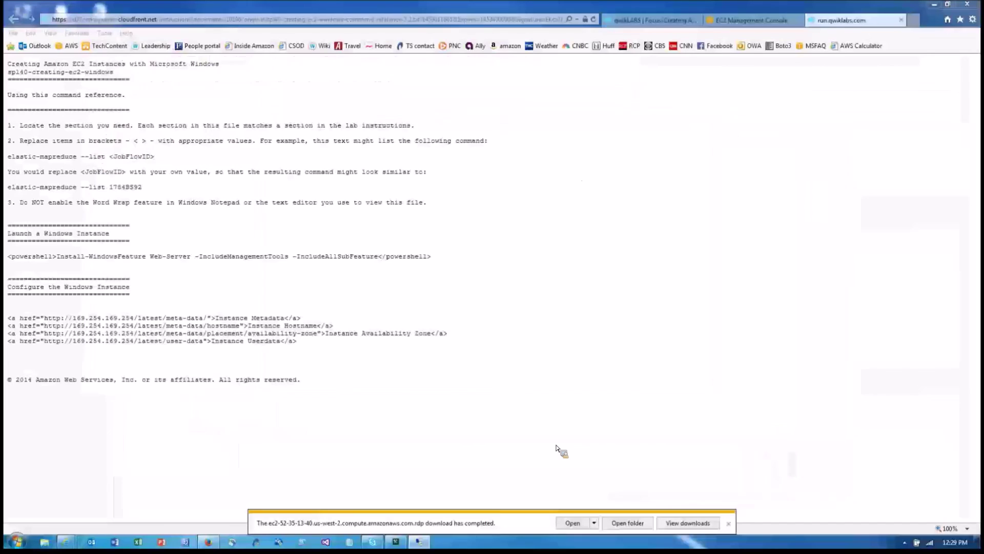
pyautogui.click(69, 544)
pyautogui.click(725, 34)
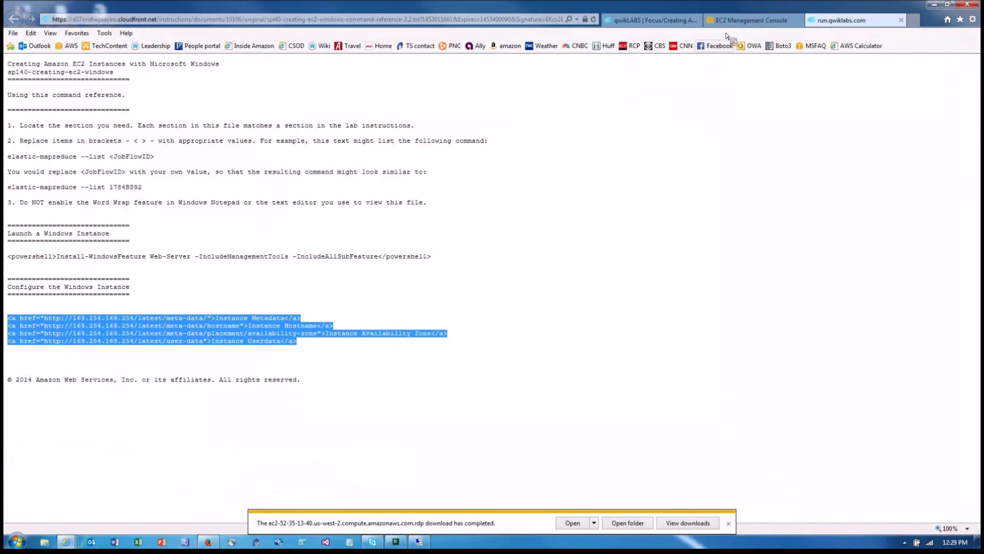
pyautogui.click(758, 23)
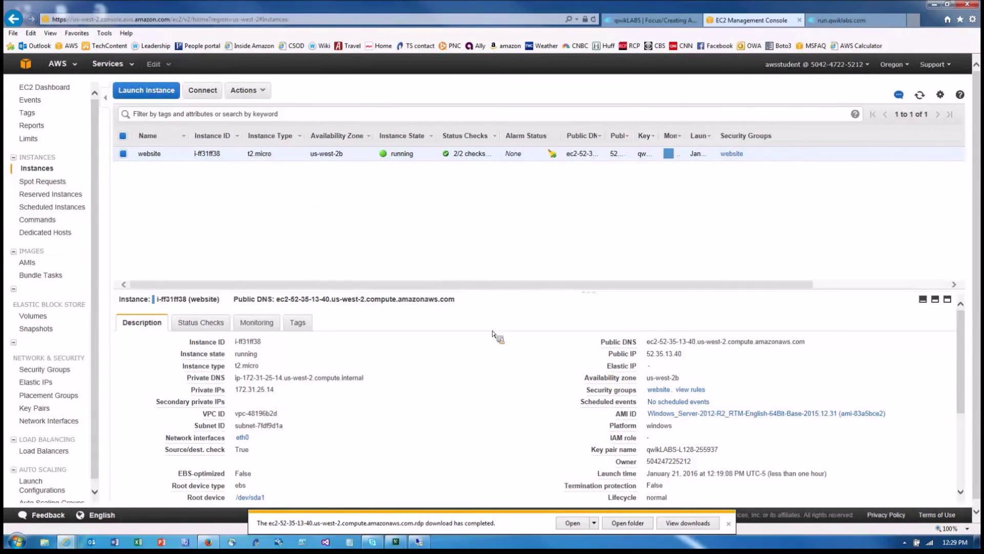
pyautogui.click(45, 385)
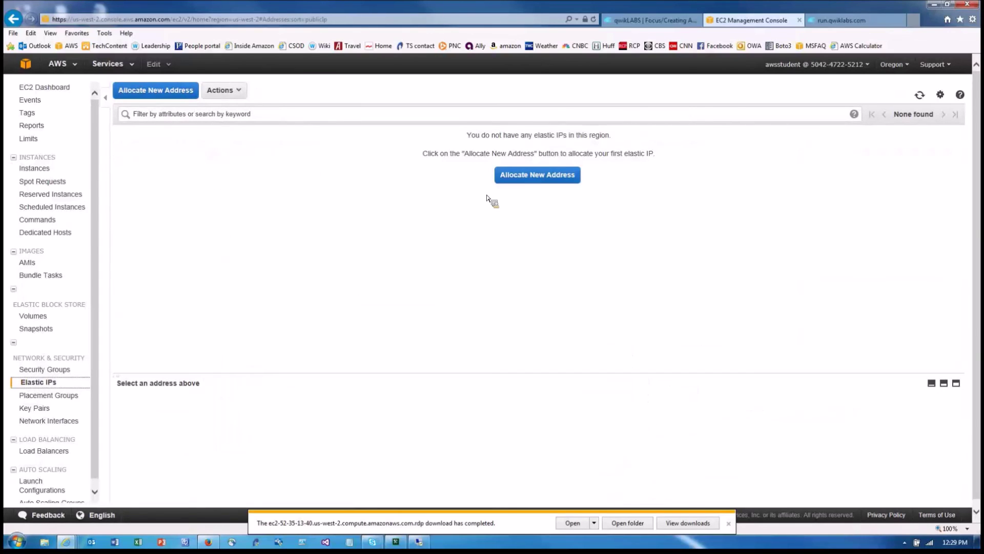
pyautogui.click(534, 177)
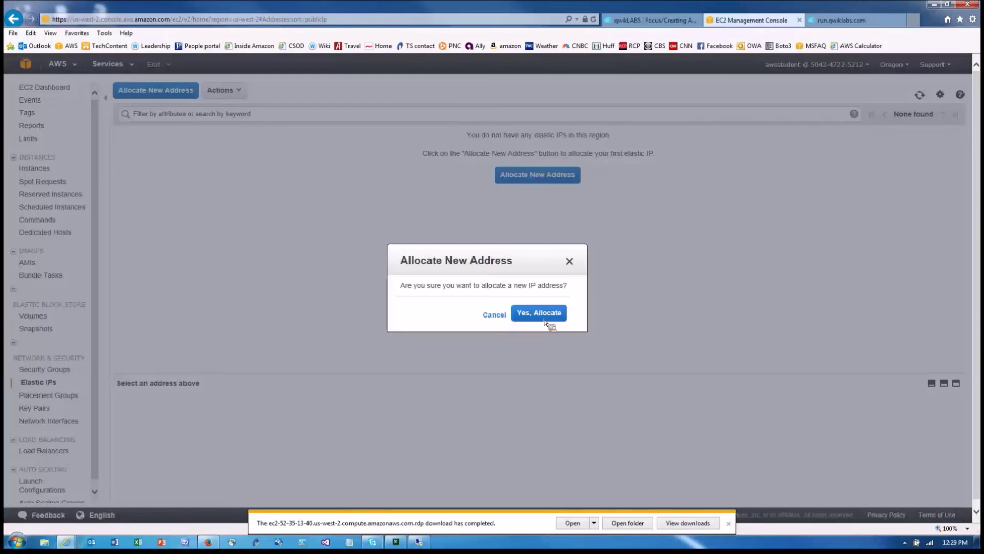
pyautogui.click(536, 312)
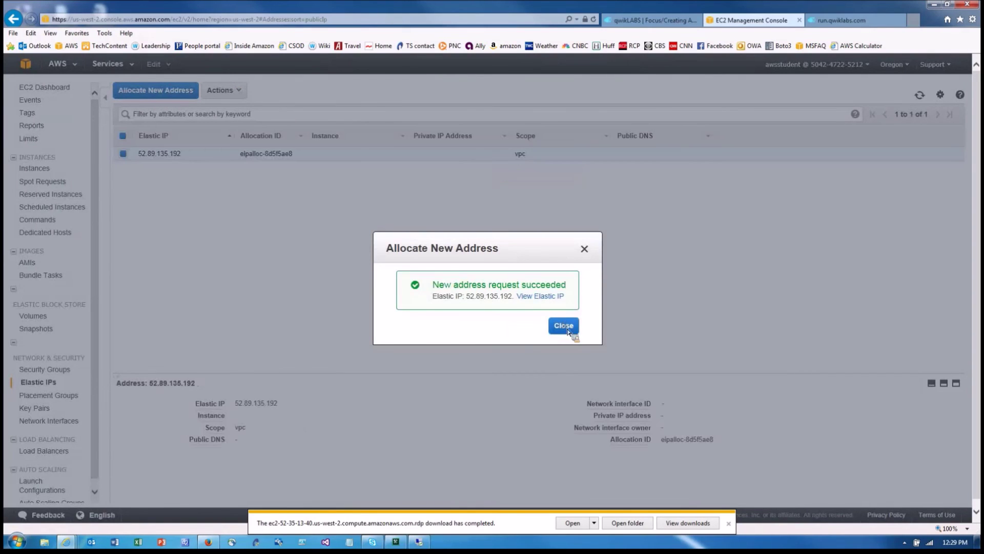
pyautogui.click(565, 327)
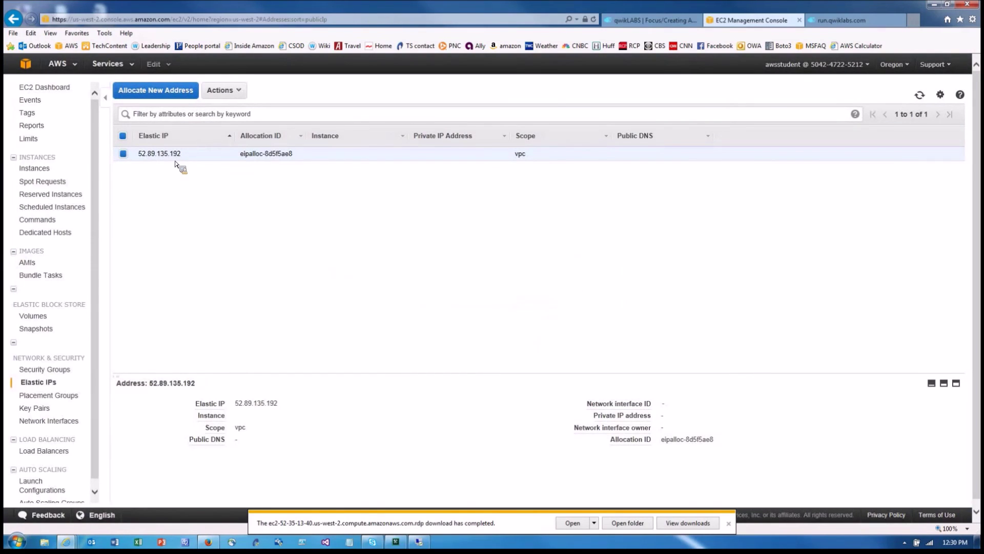
# Associate the new Elastic IP address with the running website instance
pyautogui.click(243, 94)
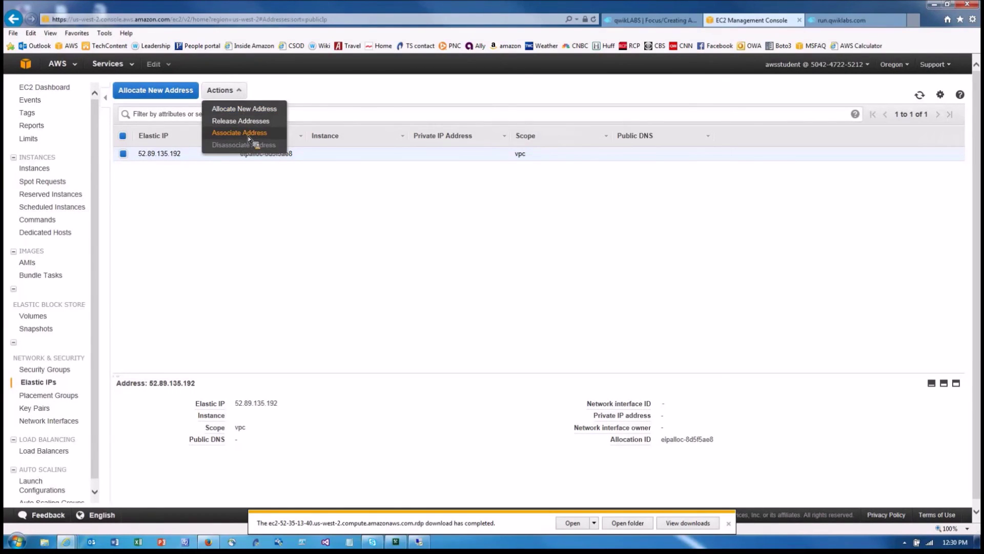
pyautogui.click(250, 138)
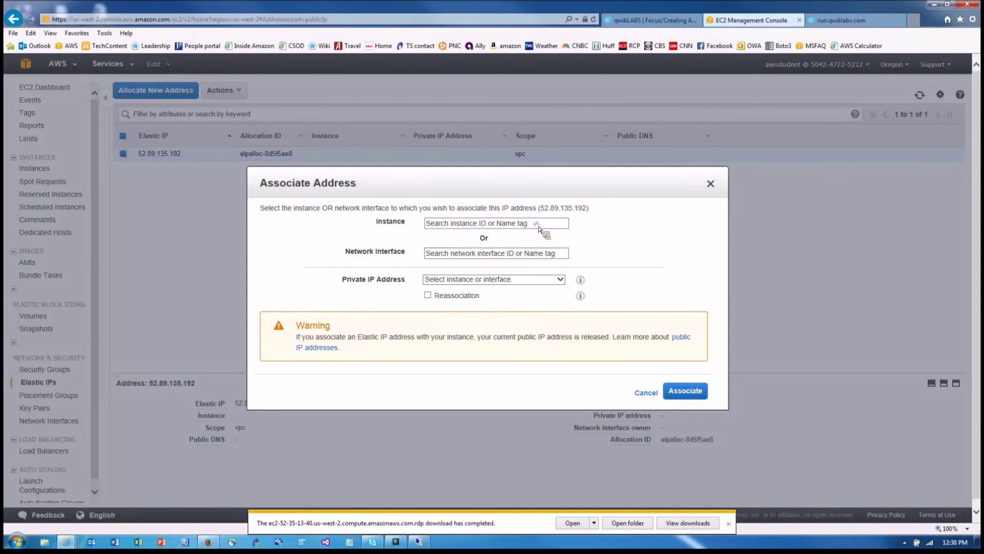
pyautogui.click(535, 225)
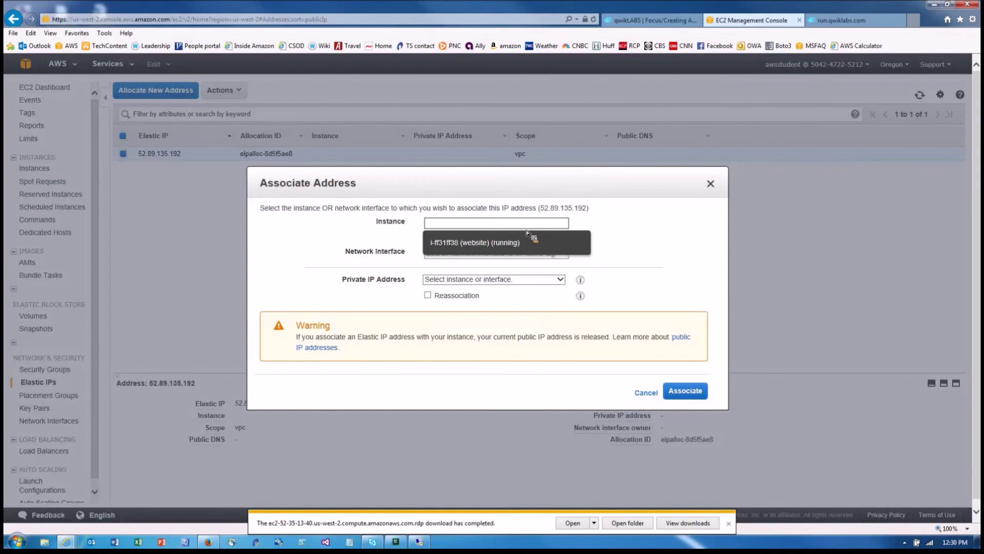
pyautogui.click(453, 246)
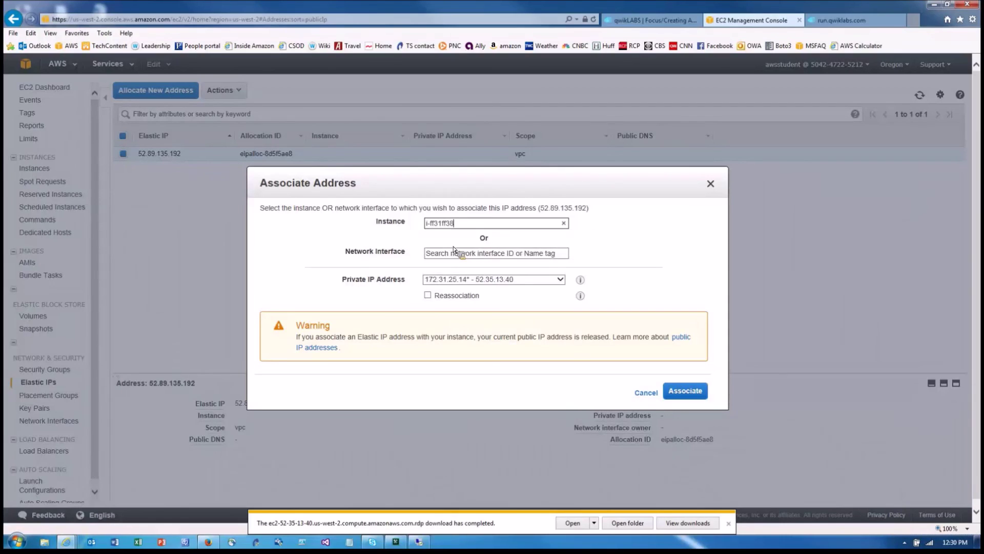
pyautogui.click(686, 391)
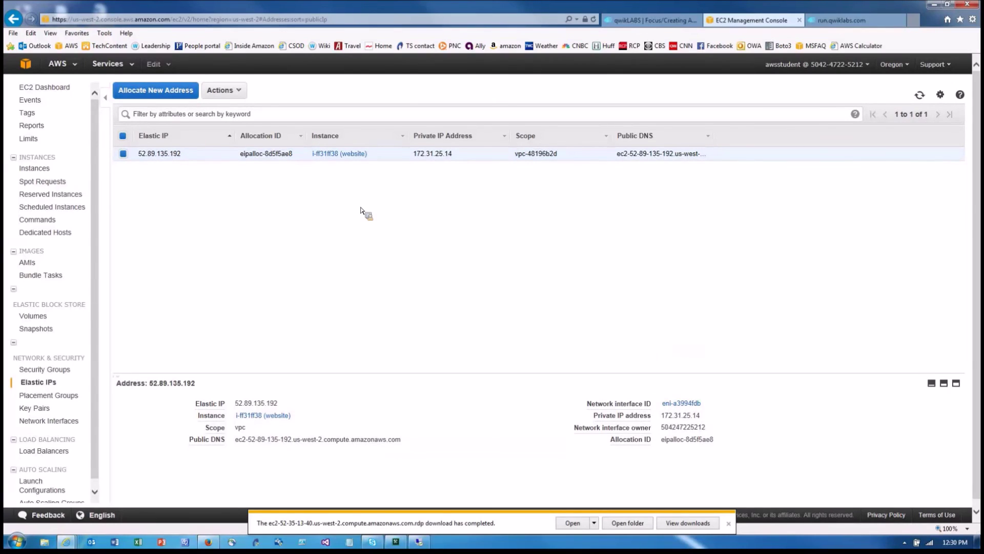
# Copy the public DNS name from the website instance's description
pyautogui.click(37, 171)
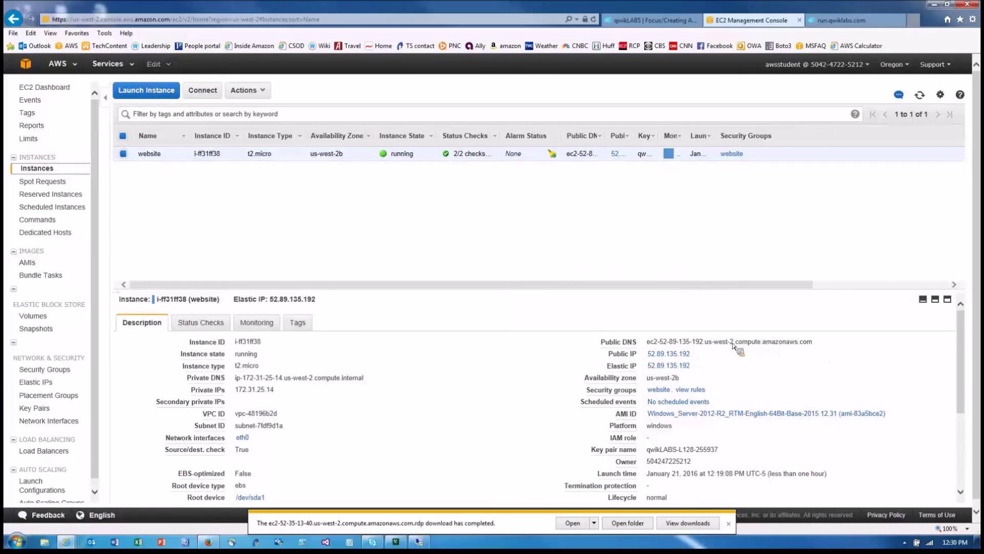
pyautogui.tripleClick(713, 348)
pyautogui.hotkey('ctrl', 'c')
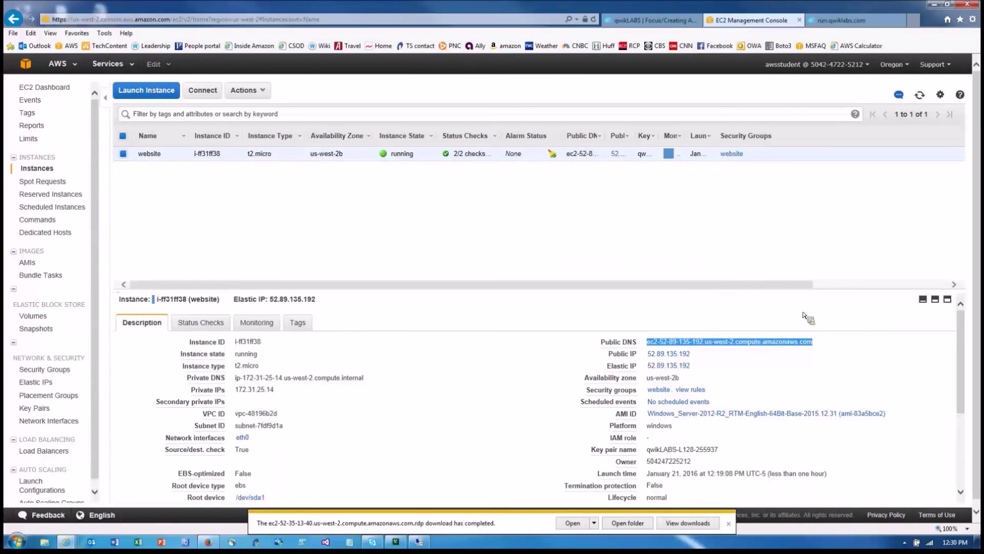
# Load the copied public DNS address in a new browser tab and try the page's Instance Metadata link, returning to the start page
pyautogui.click(918, 25)
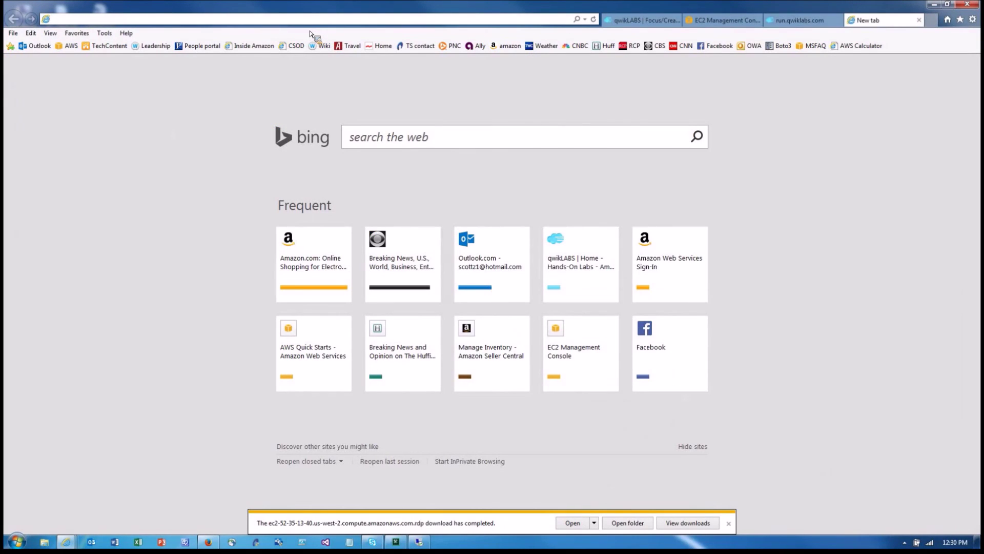
pyautogui.hotkey('ctrl', 'v')
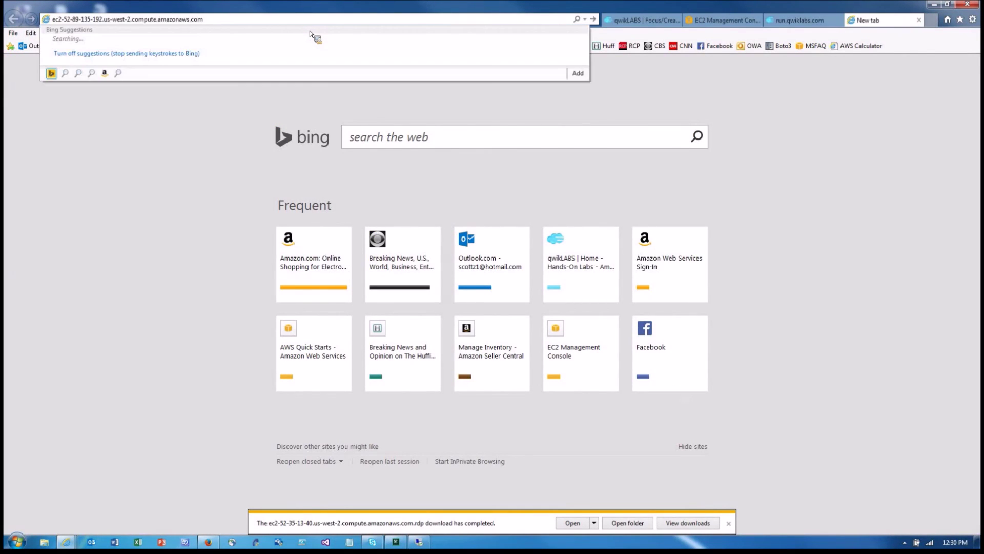
pyautogui.press('Return')
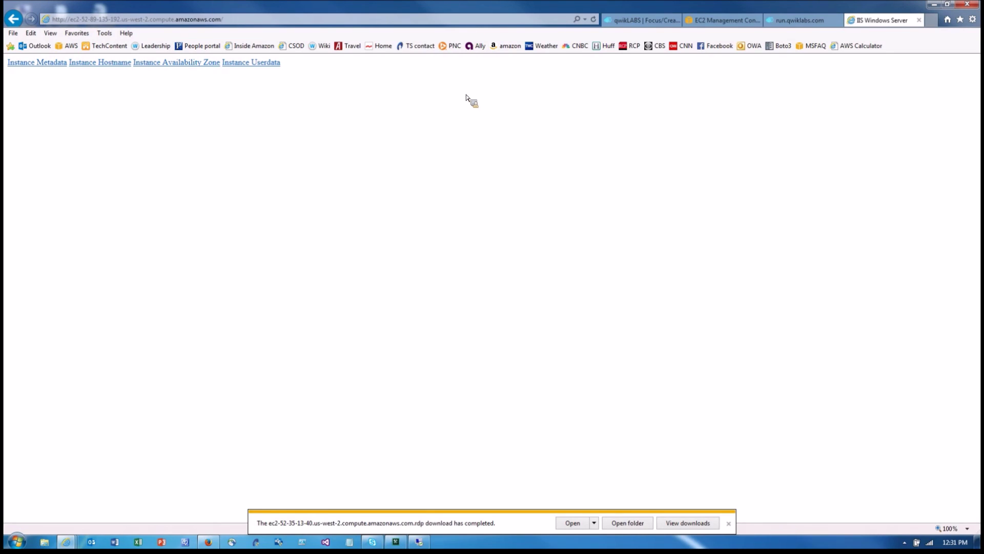
pyautogui.click(42, 64)
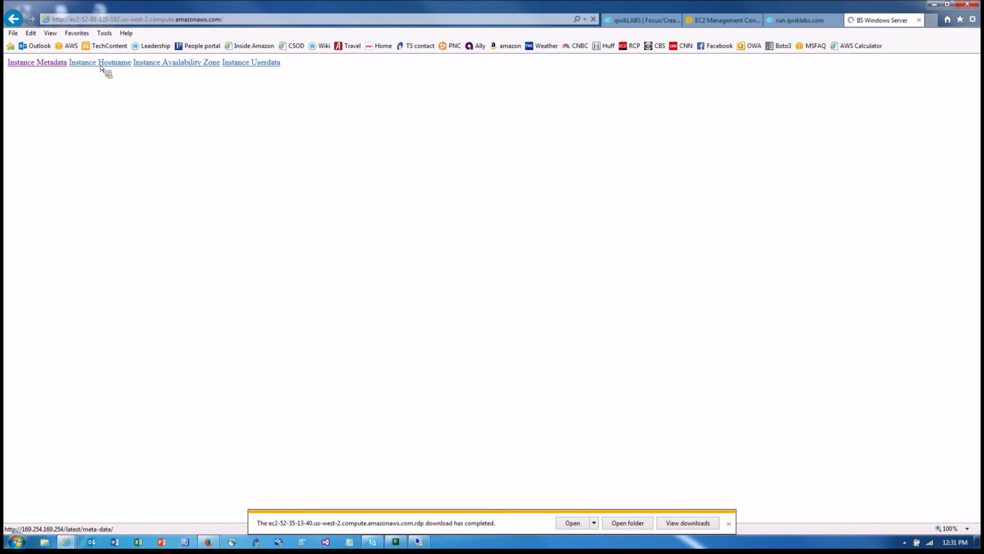
pyautogui.click(14, 23)
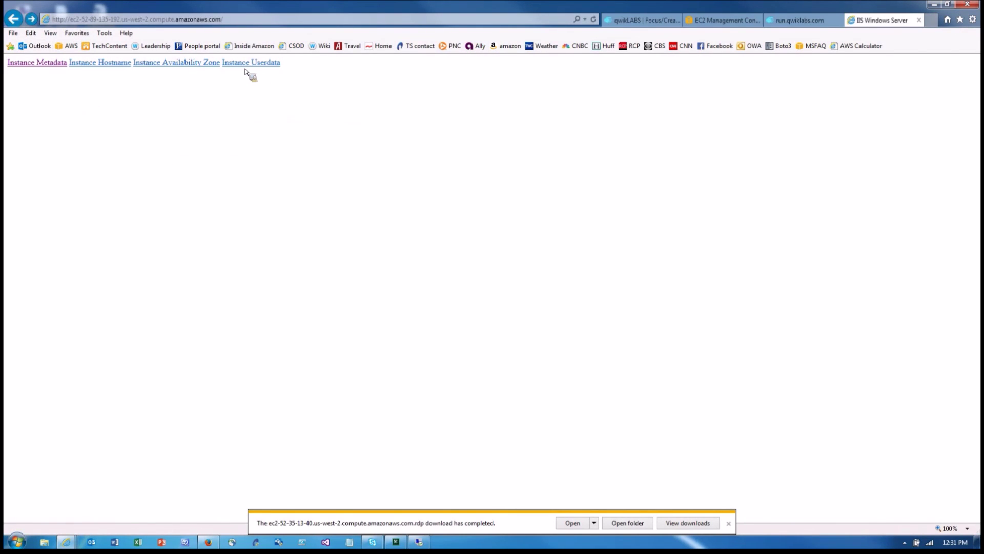